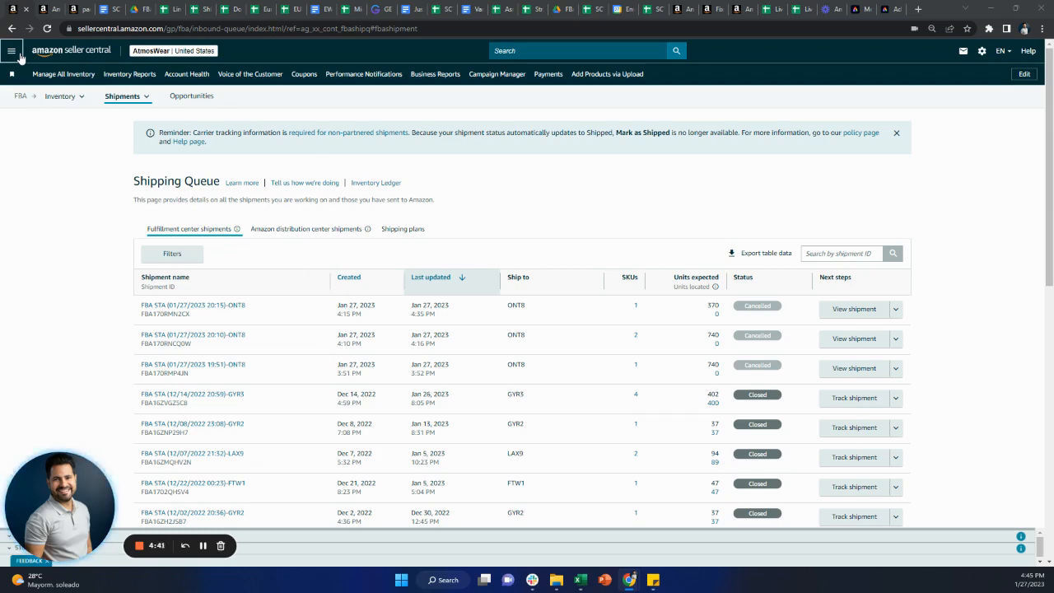
Step: Open the FBA shipments page from Inventory and start a Send to Amazon workflow
{"action": "left_click", "coordinate": [13, 52]}
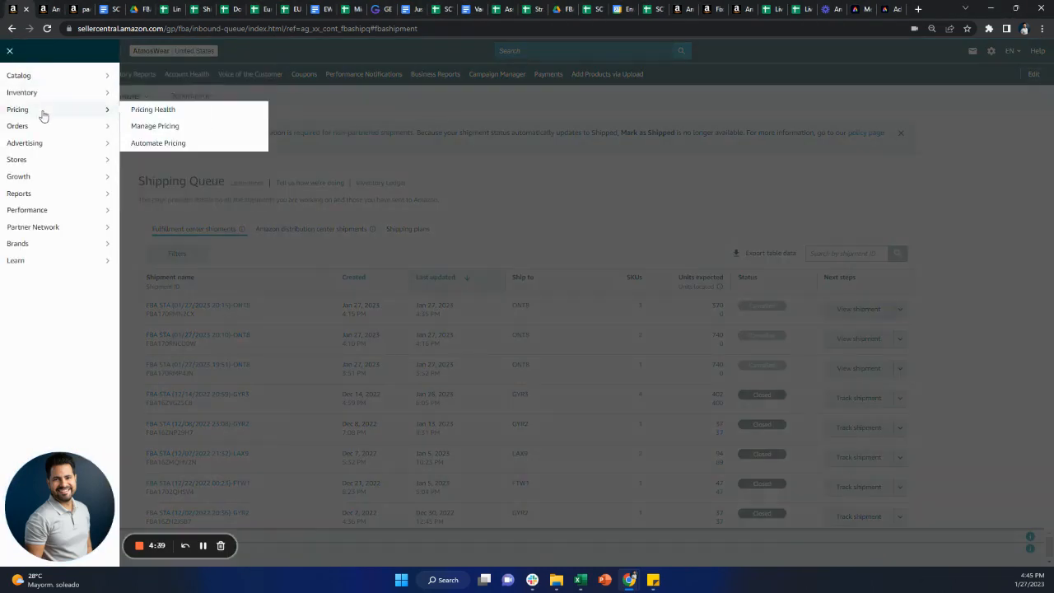
{"action": "mouse_move", "coordinate": [40, 91]}
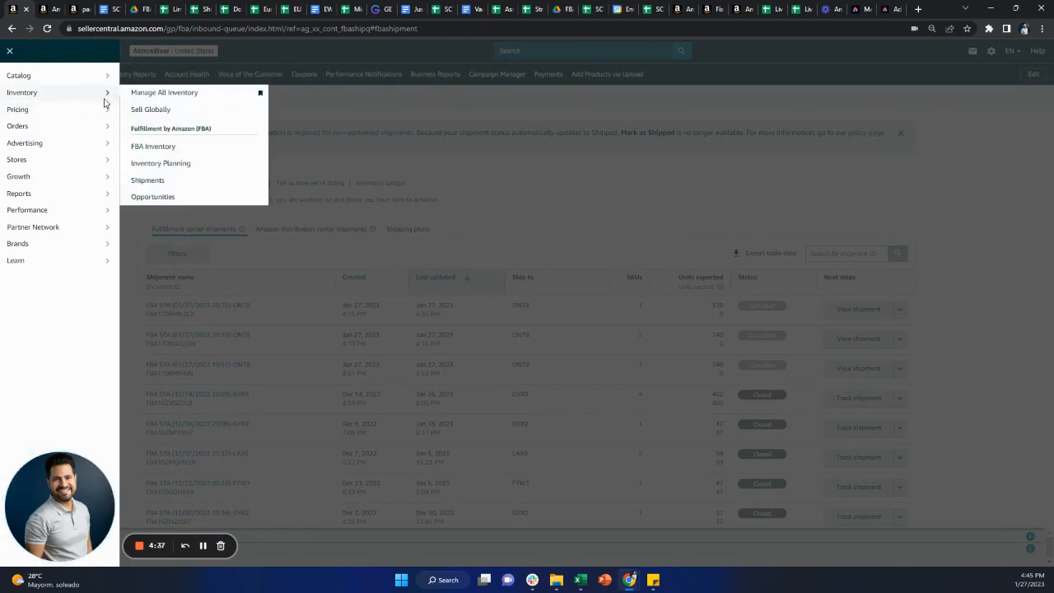
{"action": "left_click", "coordinate": [174, 184]}
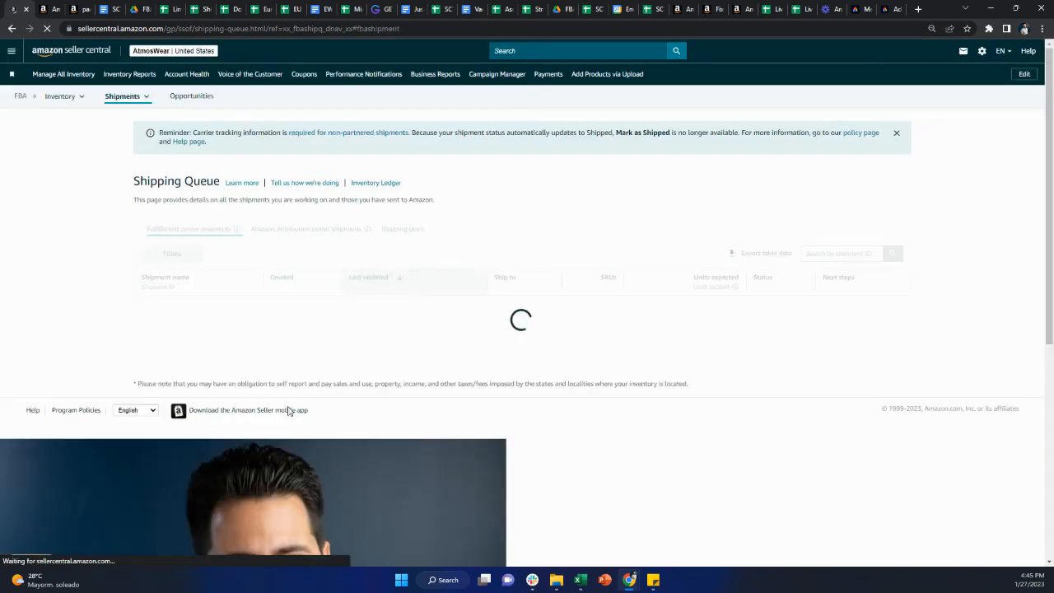
{"action": "mouse_move", "coordinate": [128, 103]}
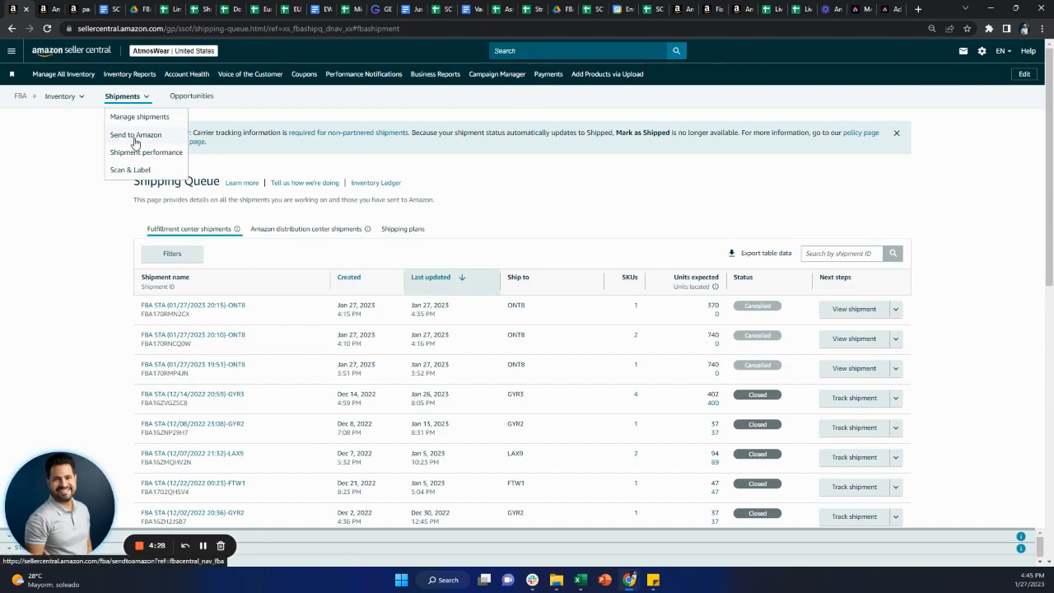
{"action": "left_click", "coordinate": [136, 136]}
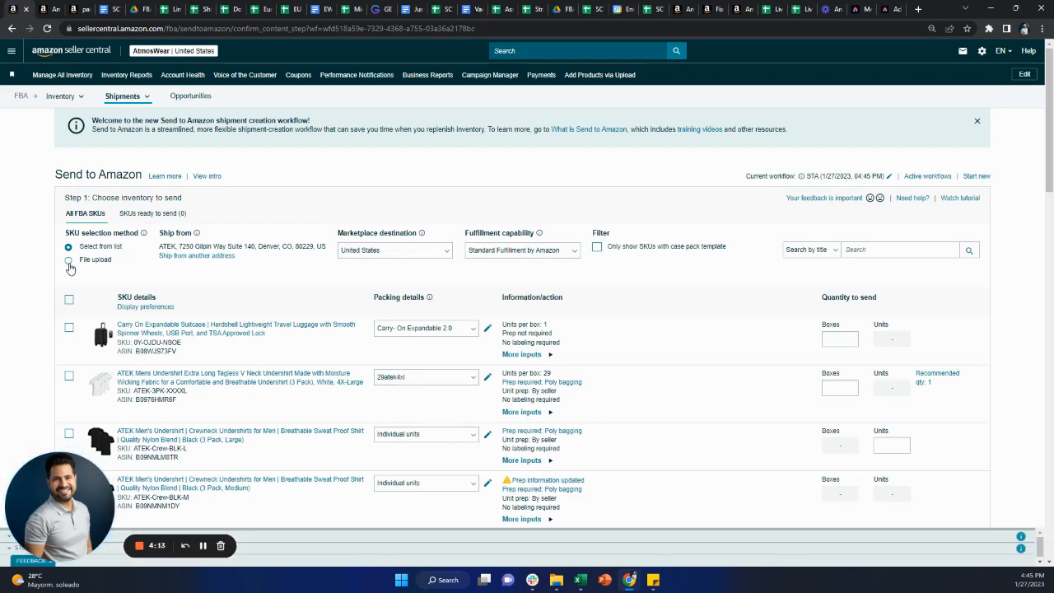
Step: Choose file upload as the SKU selection method and exclude the expiration date column from the template
{"action": "left_click", "coordinate": [69, 262]}
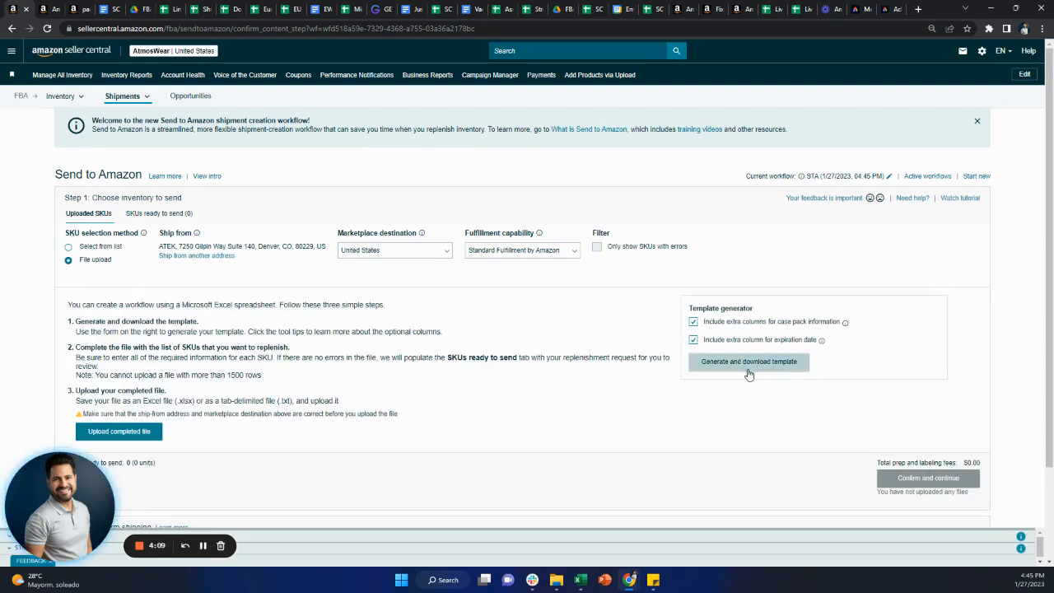
{"action": "left_click", "coordinate": [695, 342]}
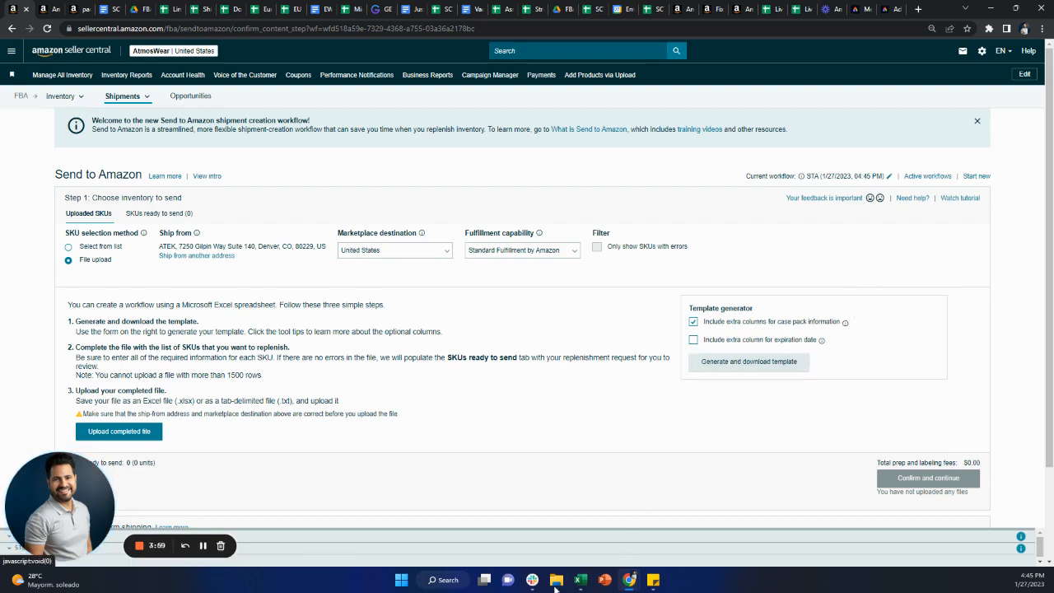
Step: Switch to the manifest template in Excel and review its Instructions, Data definitions and example sheets, returning to the template sheet
{"action": "mouse_move", "coordinate": [581, 580]}
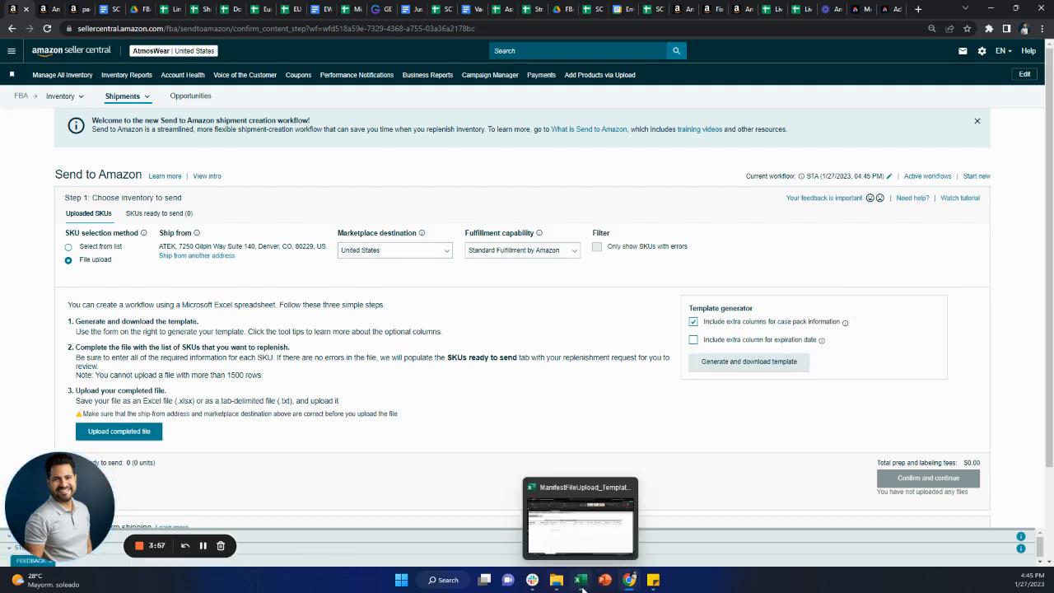
{"action": "left_click", "coordinate": [565, 493]}
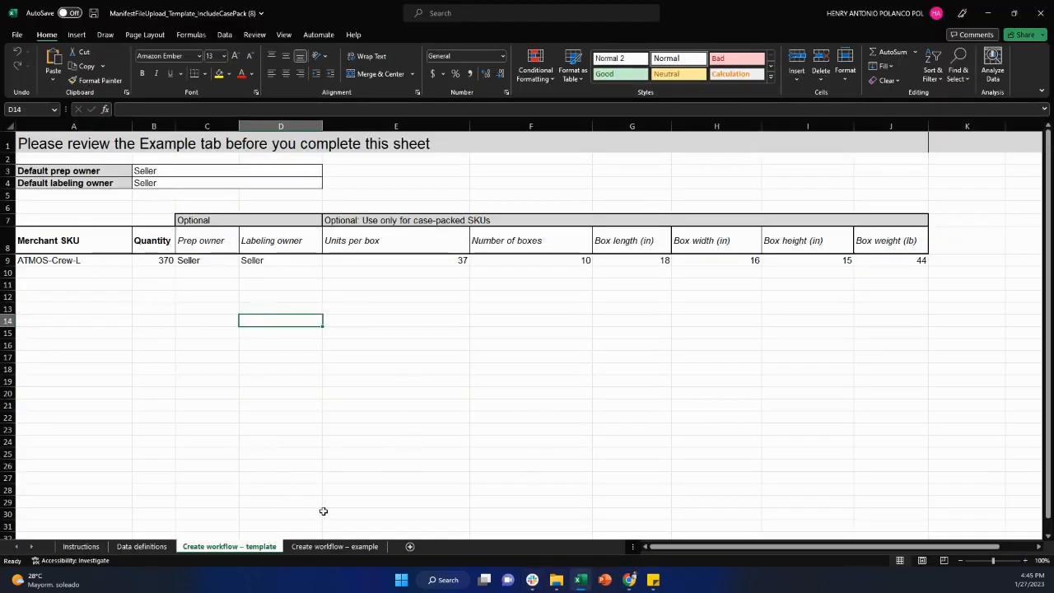
{"action": "left_click", "coordinate": [81, 547]}
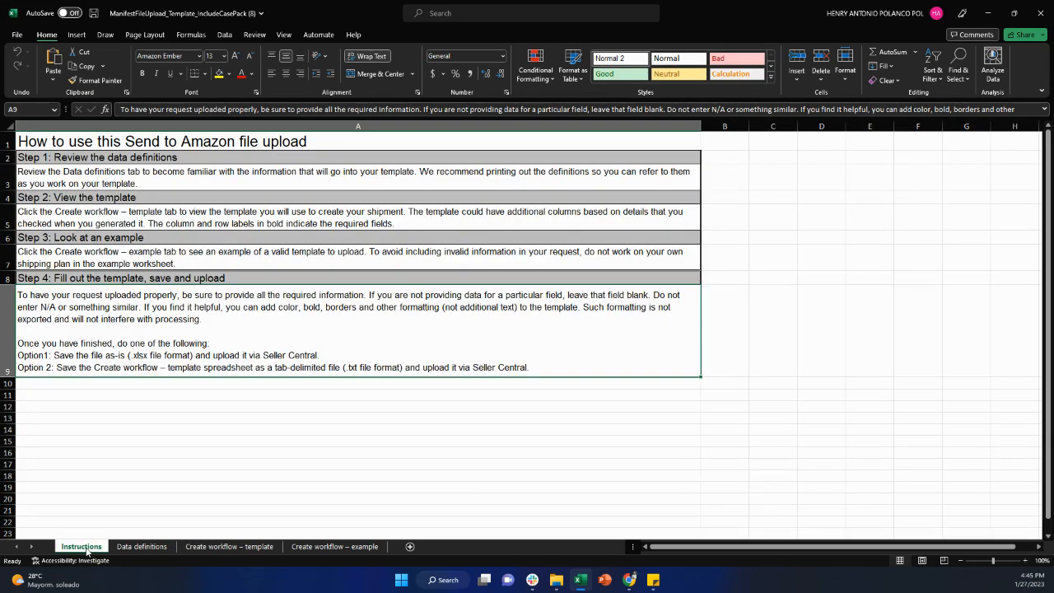
{"action": "left_click", "coordinate": [137, 547]}
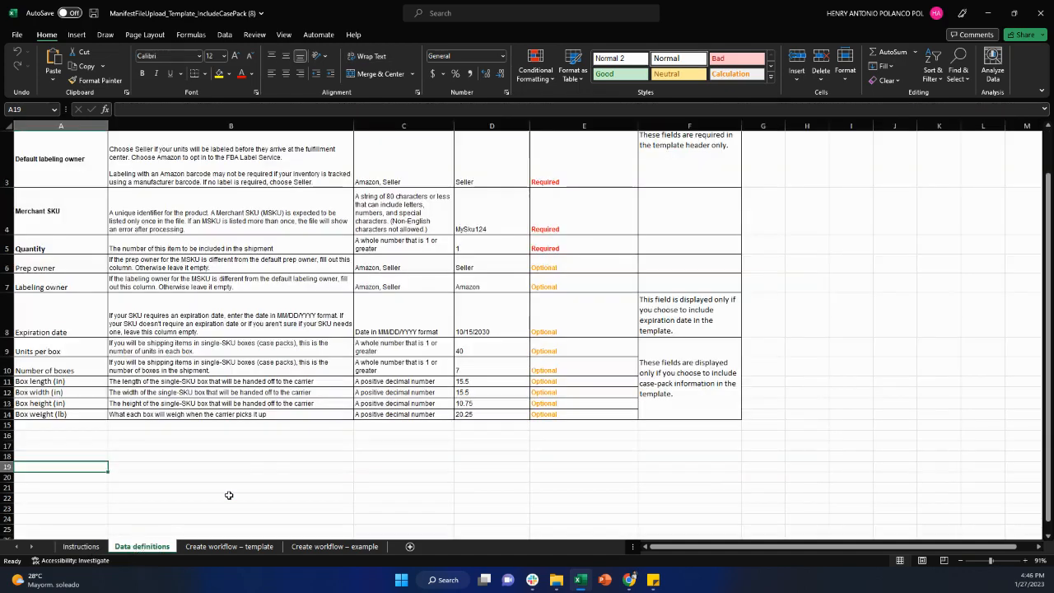
{"action": "left_click", "coordinate": [326, 547]}
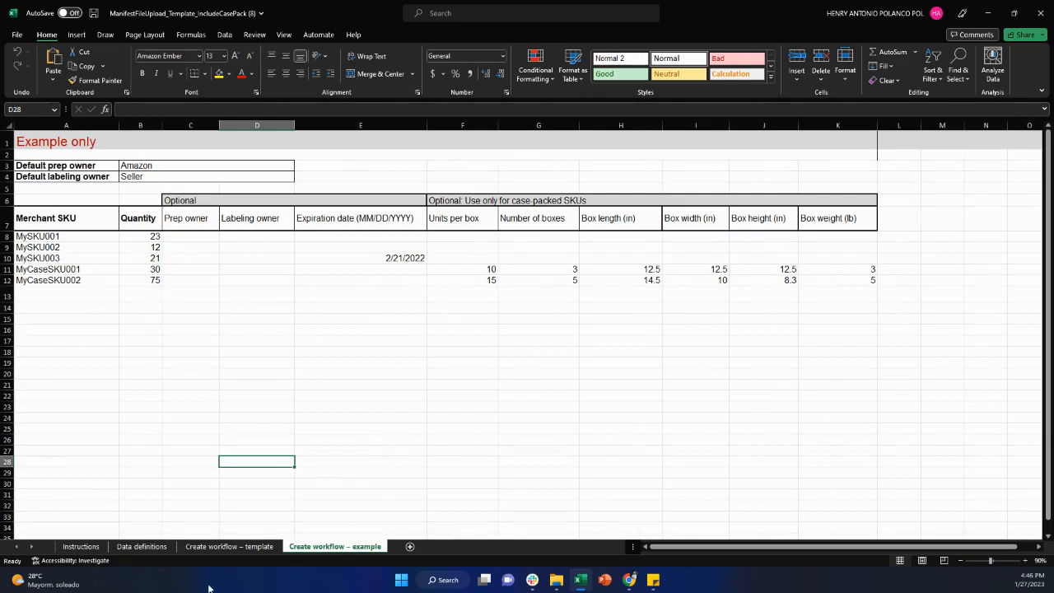
{"action": "left_click", "coordinate": [219, 549]}
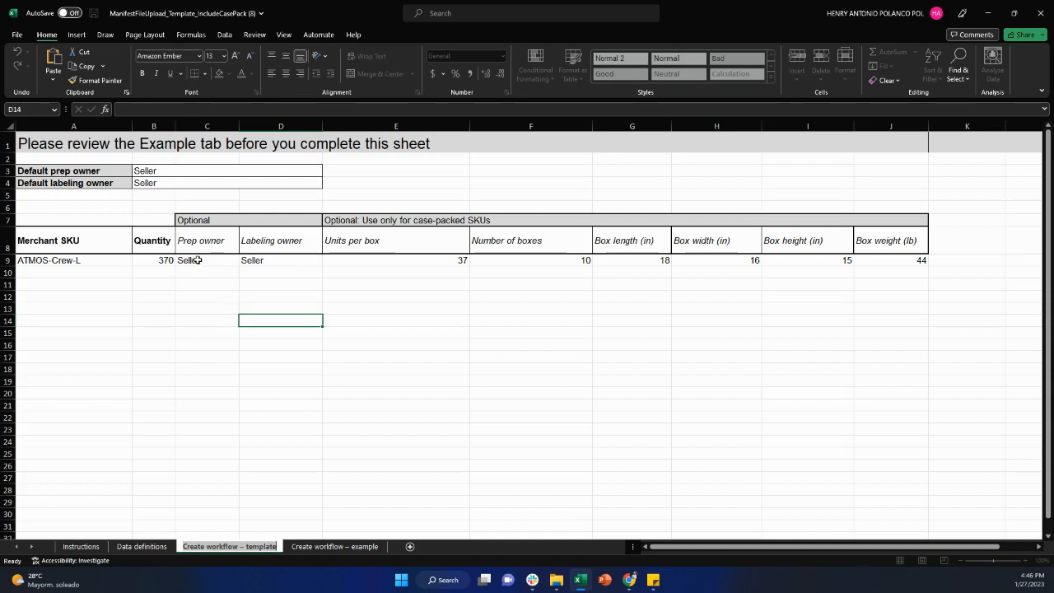
Step: Check the merchant SKU and quantity entered in row 9 of the template sheet and close the workbook
{"action": "double_click", "coordinate": [96, 259]}
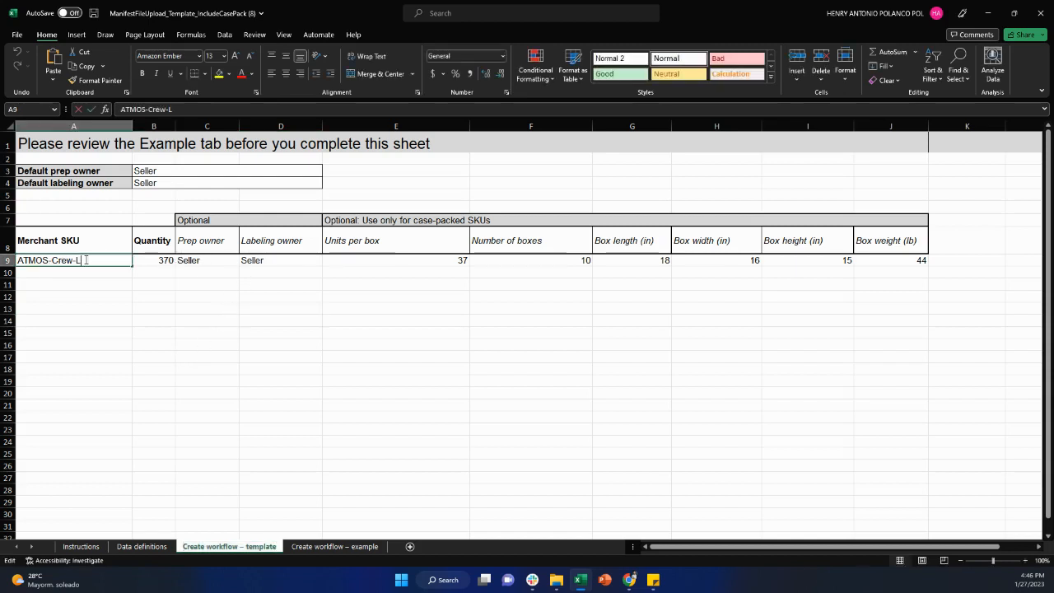
{"action": "double_click", "coordinate": [159, 260]}
{"action": "left_click", "coordinate": [174, 284]}
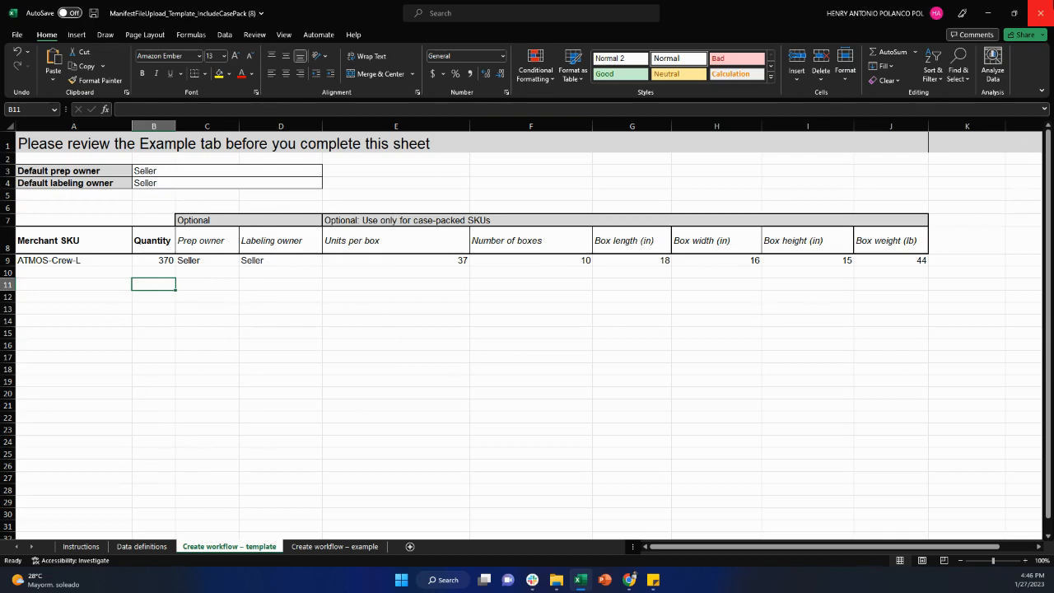
{"action": "left_click", "coordinate": [1039, 13]}
{"action": "left_click", "coordinate": [526, 306]}
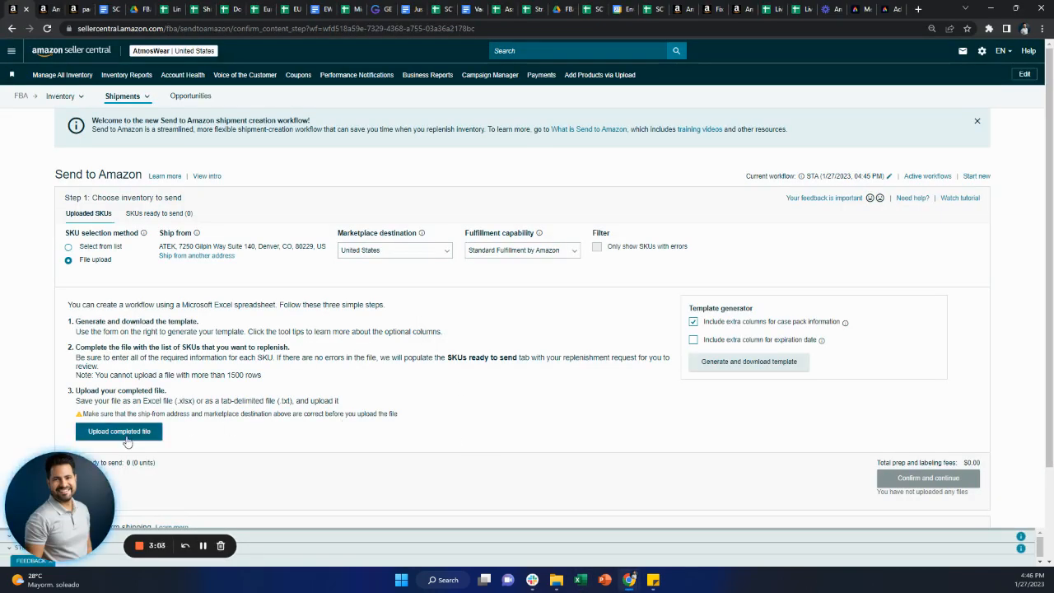
Step: Upload ManifestFileUpload_Template_IncludeCasePack (8) from the Documents folder and confirm the inventory to send
{"action": "left_click", "coordinate": [126, 442]}
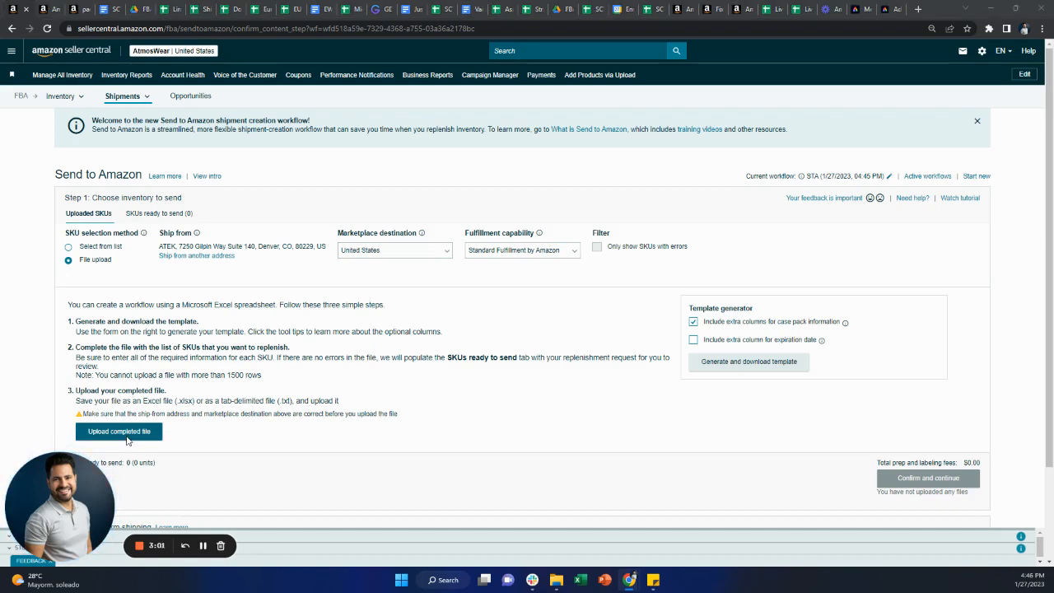
{"action": "left_click", "coordinate": [53, 95]}
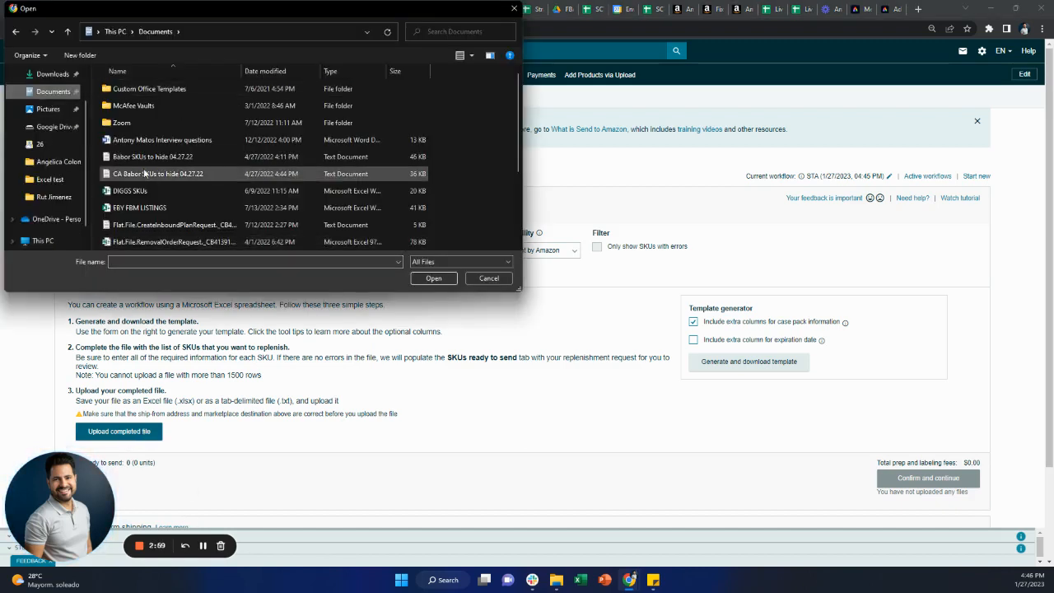
{"action": "scroll", "coordinate": [174, 183], "scroll_direction": "down", "scroll_amount": 2}
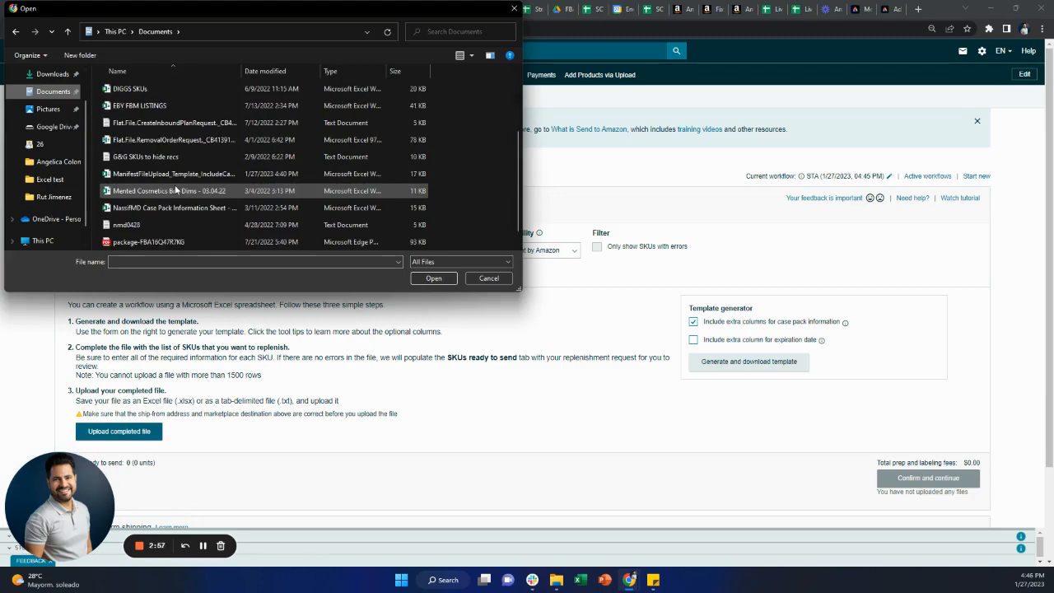
{"action": "left_click", "coordinate": [197, 174]}
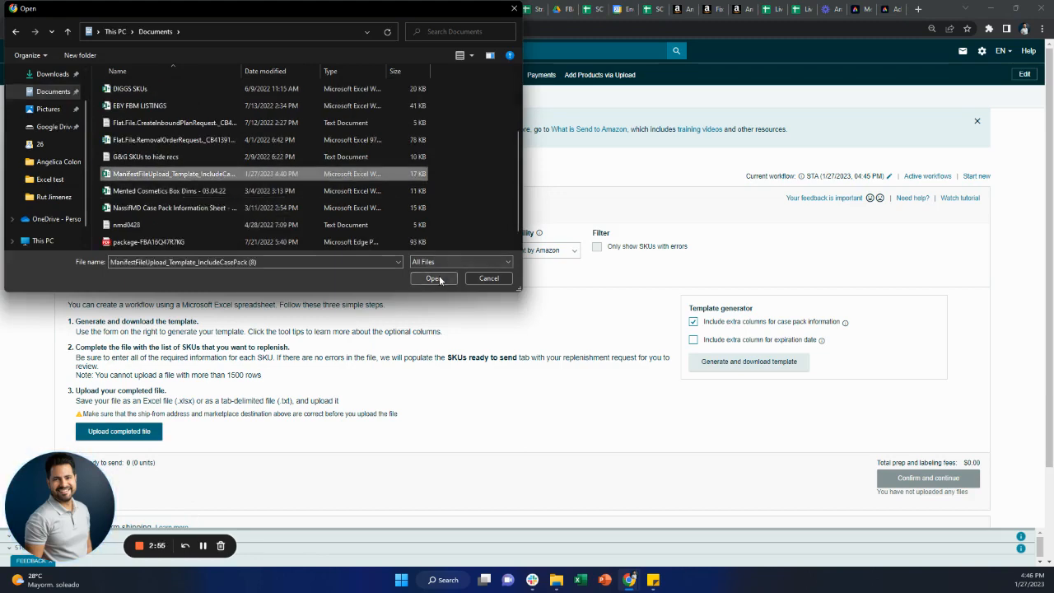
{"action": "left_click", "coordinate": [439, 277]}
{"action": "scroll", "coordinate": [459, 330], "scroll_direction": "down", "scroll_amount": 2}
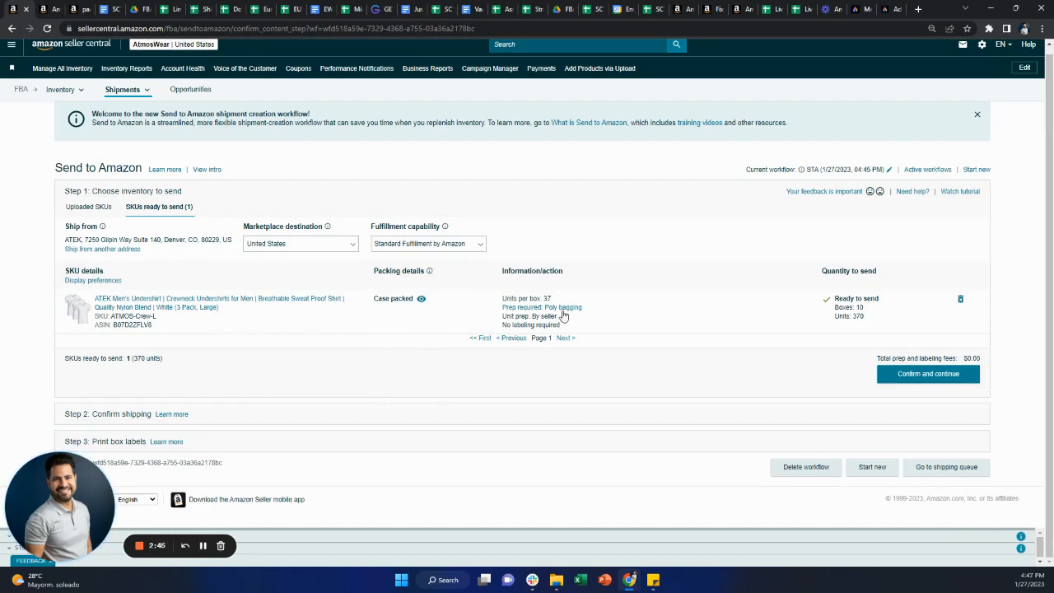
{"action": "left_click", "coordinate": [935, 380]}
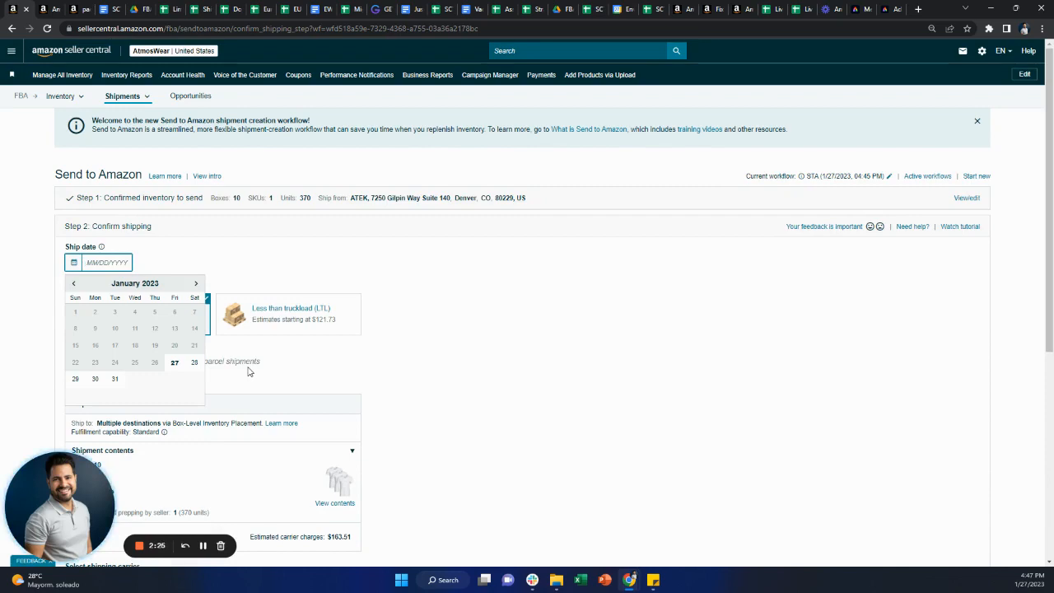
Step: Set the ship date to 1/30/2023 and accept the charges for small parcel delivery with the UPS partnered carrier
{"action": "left_click", "coordinate": [95, 378]}
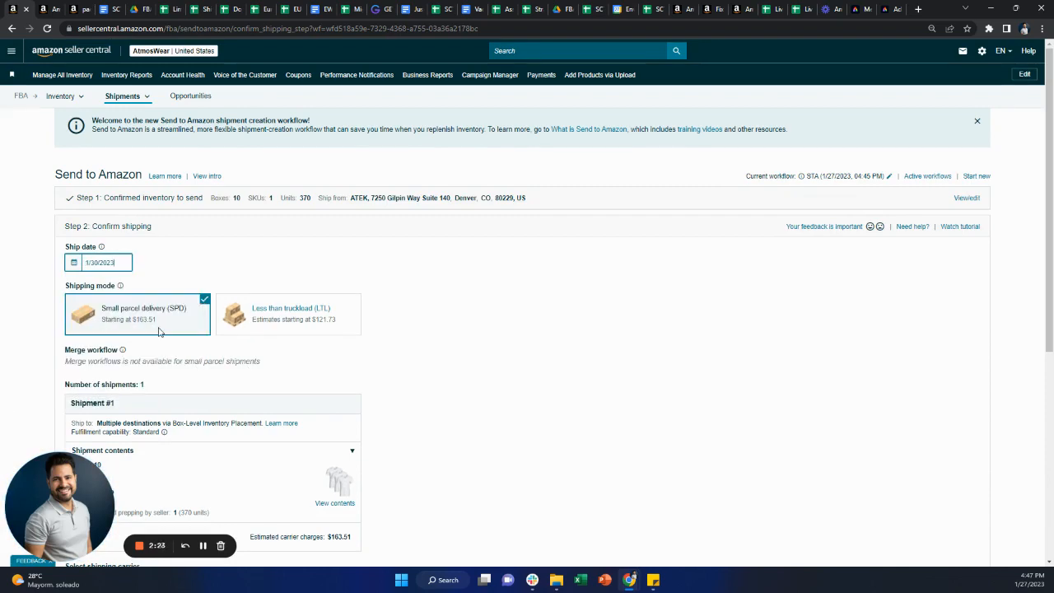
{"action": "scroll", "coordinate": [147, 366], "scroll_direction": "down", "scroll_amount": 3}
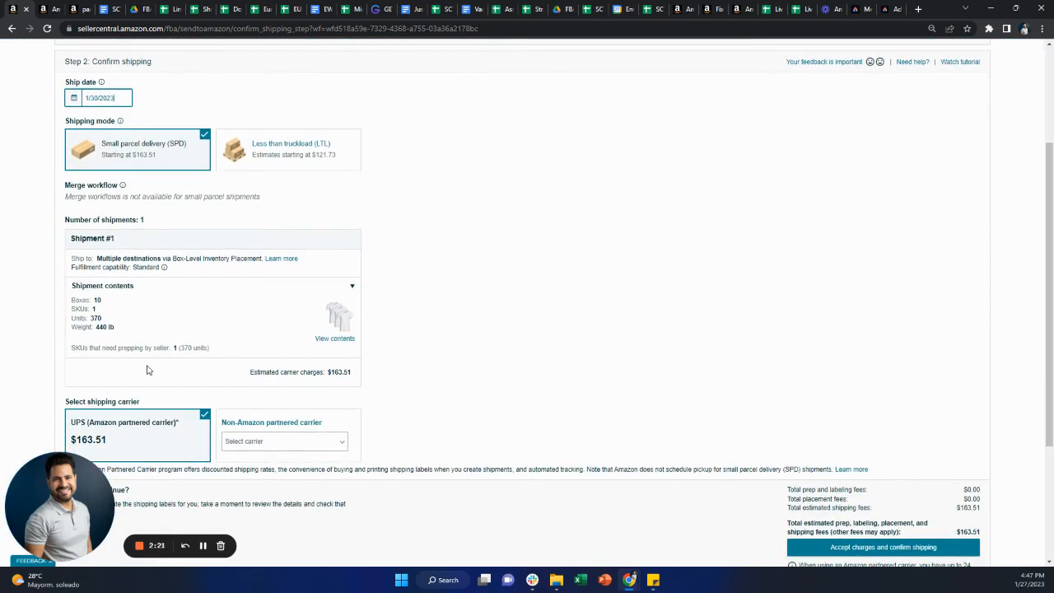
{"action": "double_click", "coordinate": [166, 208]}
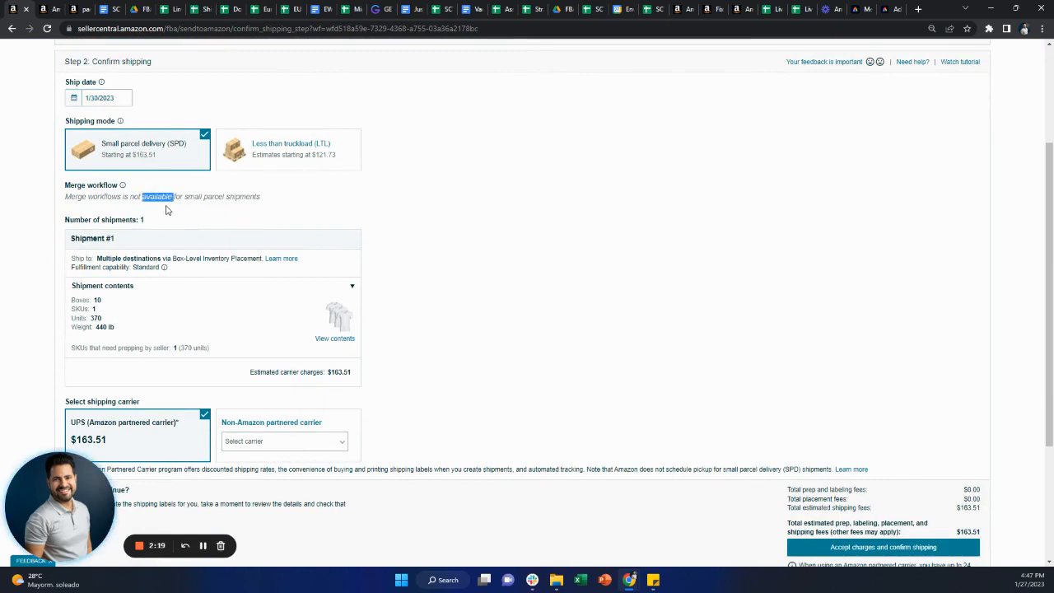
{"action": "scroll", "coordinate": [168, 210], "scroll_direction": "down", "scroll_amount": 3}
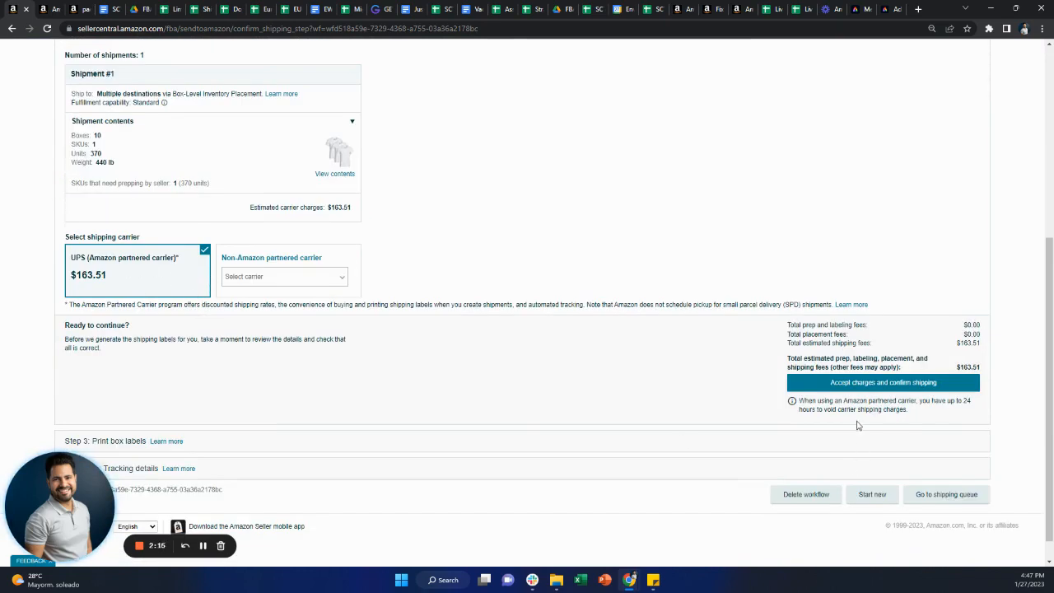
{"action": "left_click", "coordinate": [846, 384]}
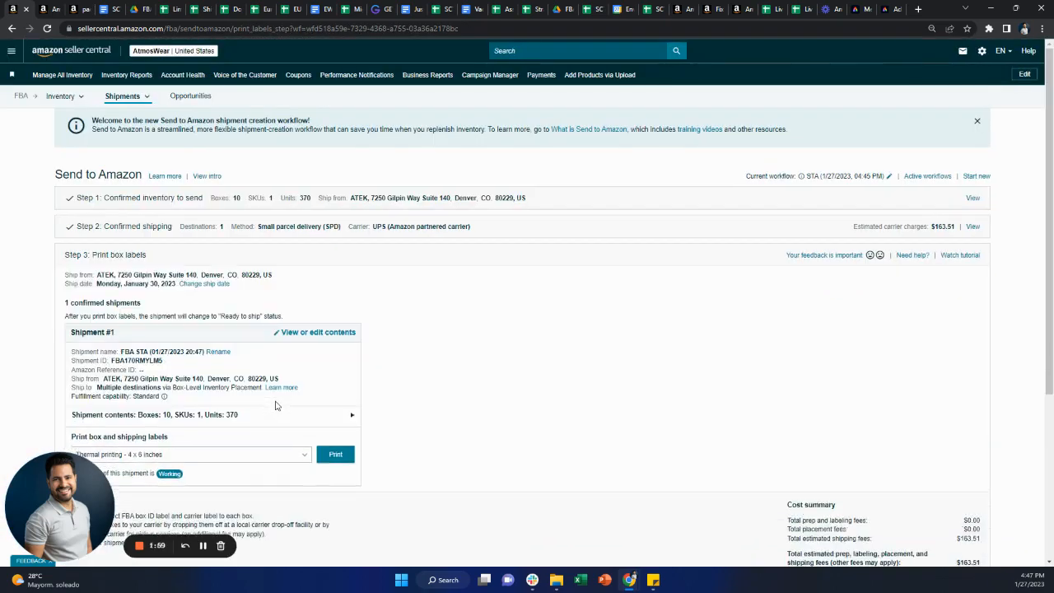
Step: Print the box and shipping labels for Shipment #1 in the 4 x 6 inch thermal format and return to the workflow
{"action": "scroll", "coordinate": [278, 405], "scroll_direction": "down", "scroll_amount": 2}
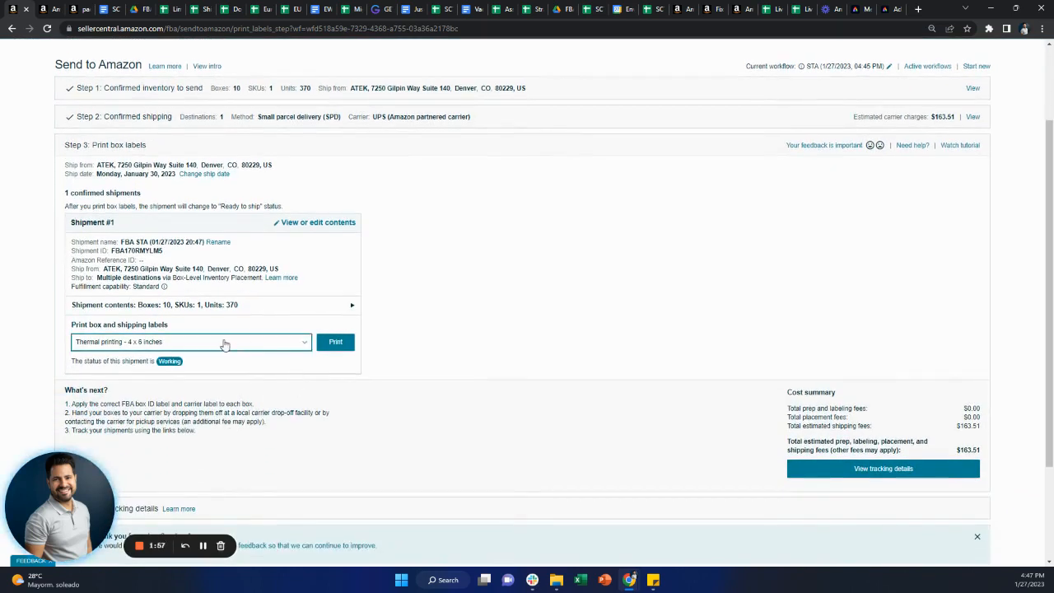
{"action": "left_click", "coordinate": [333, 348]}
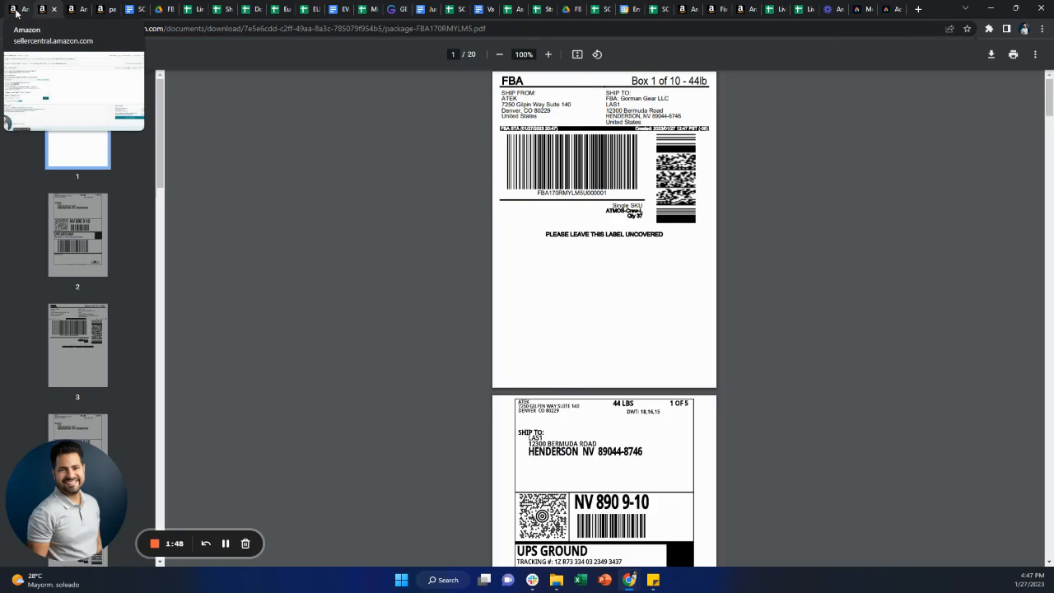
{"action": "left_click", "coordinate": [15, 12]}
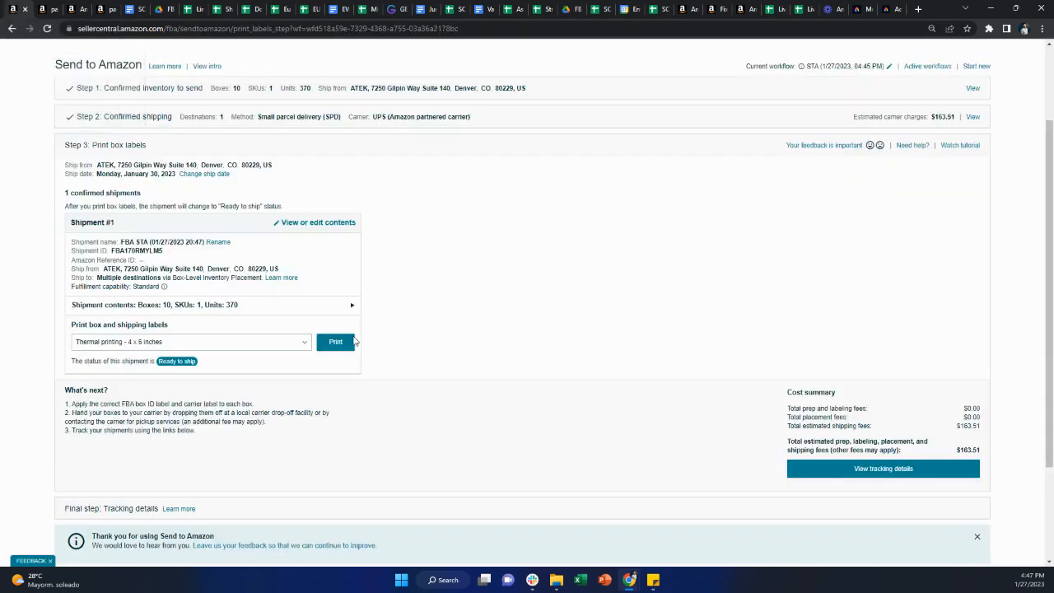
{"action": "scroll", "coordinate": [494, 417], "scroll_direction": "down", "scroll_amount": 3}
{"action": "scroll", "coordinate": [494, 416], "scroll_direction": "up", "scroll_amount": 2}
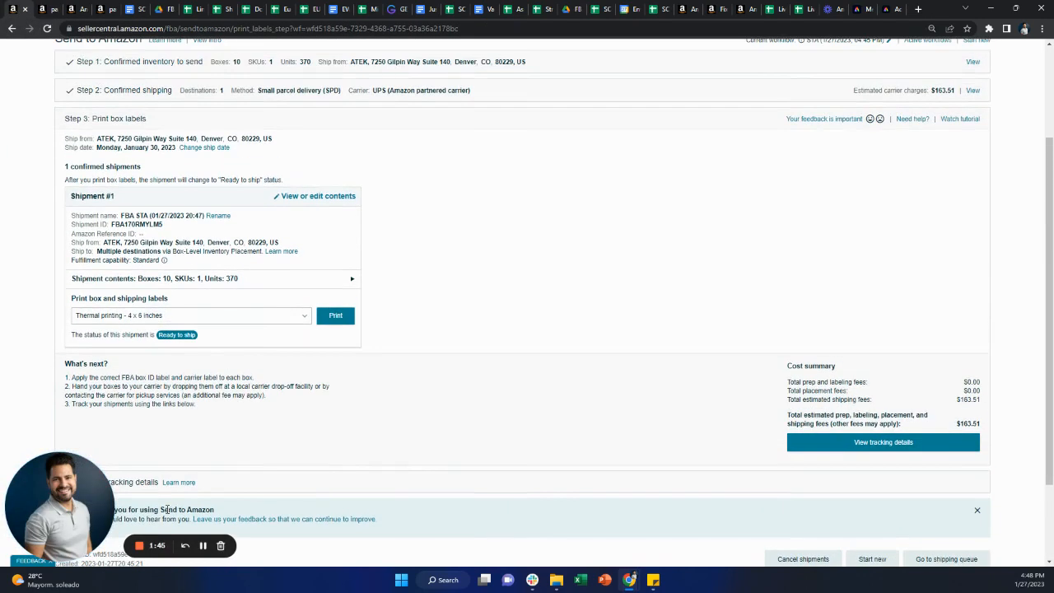
{"action": "scroll", "coordinate": [272, 470], "scroll_direction": "up", "scroll_amount": 2}
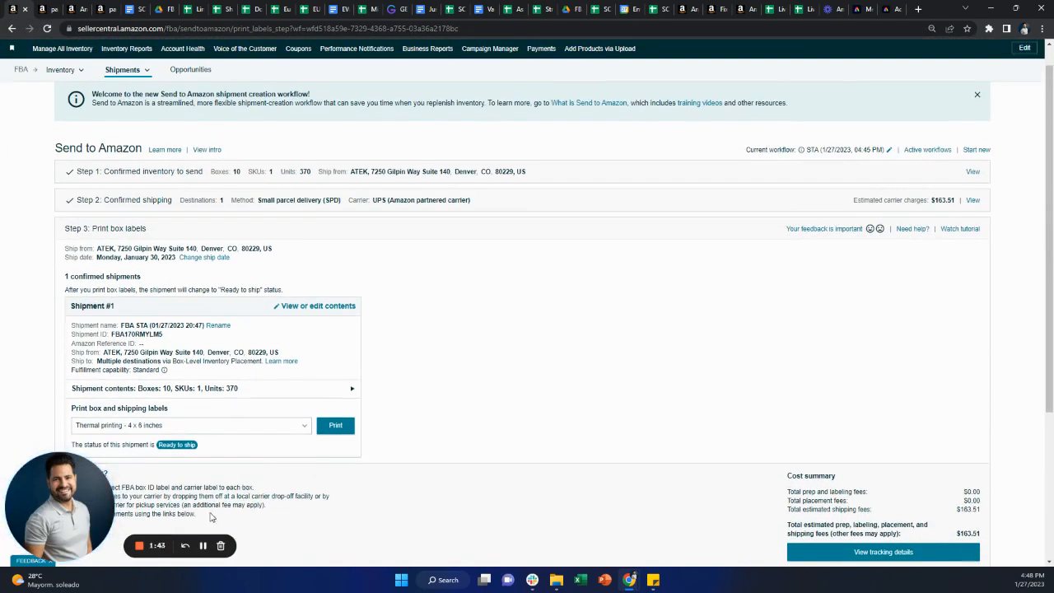
{"action": "left_click", "coordinate": [204, 546]}
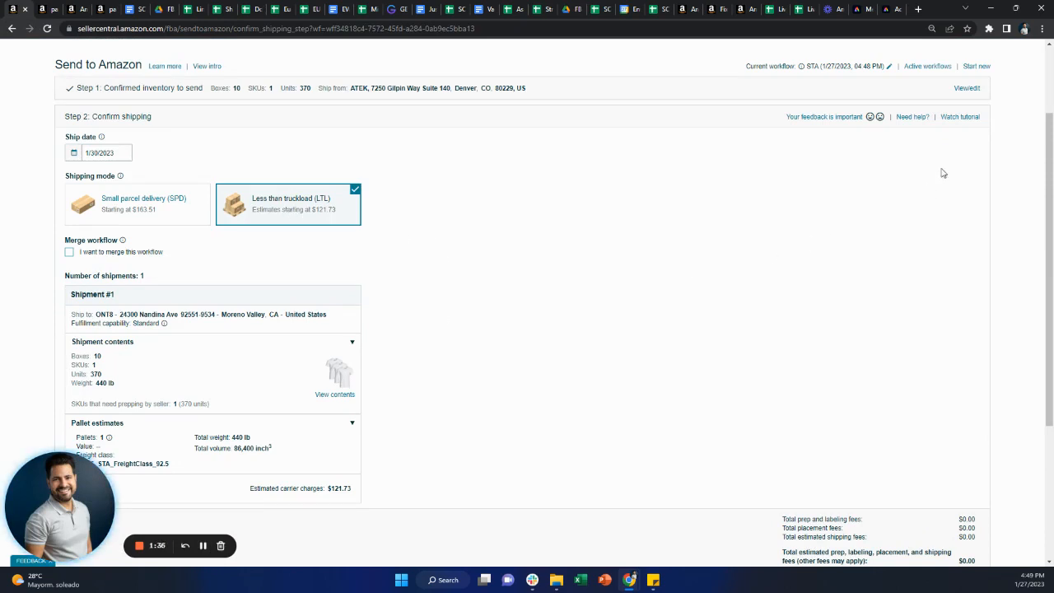
Step: Review the confirmed inventory of the less-than-truckload workflow and return to its shipping confirmation
{"action": "left_click", "coordinate": [967, 87]}
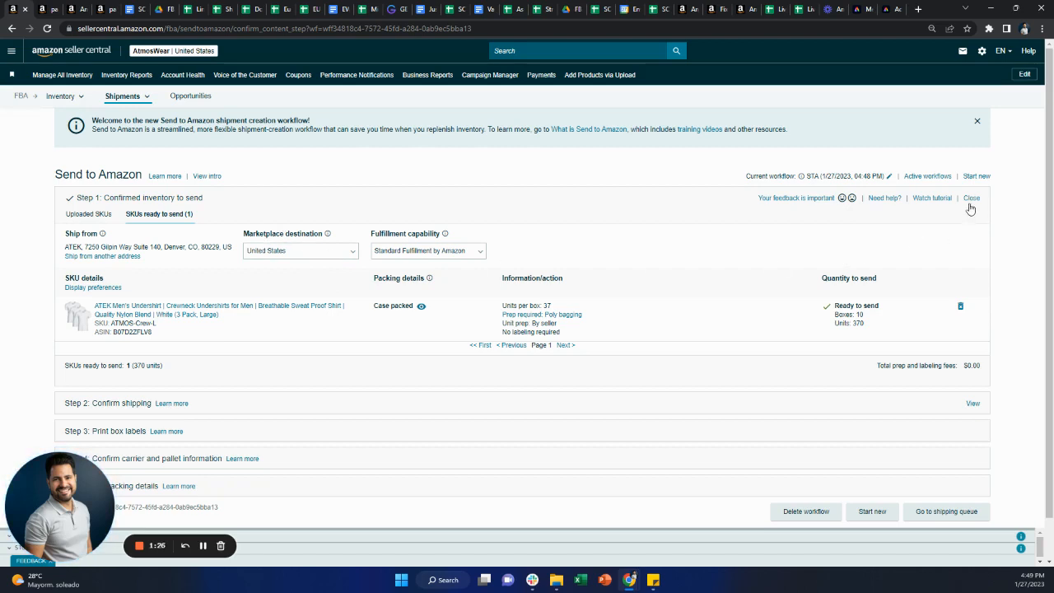
{"action": "left_click", "coordinate": [971, 404]}
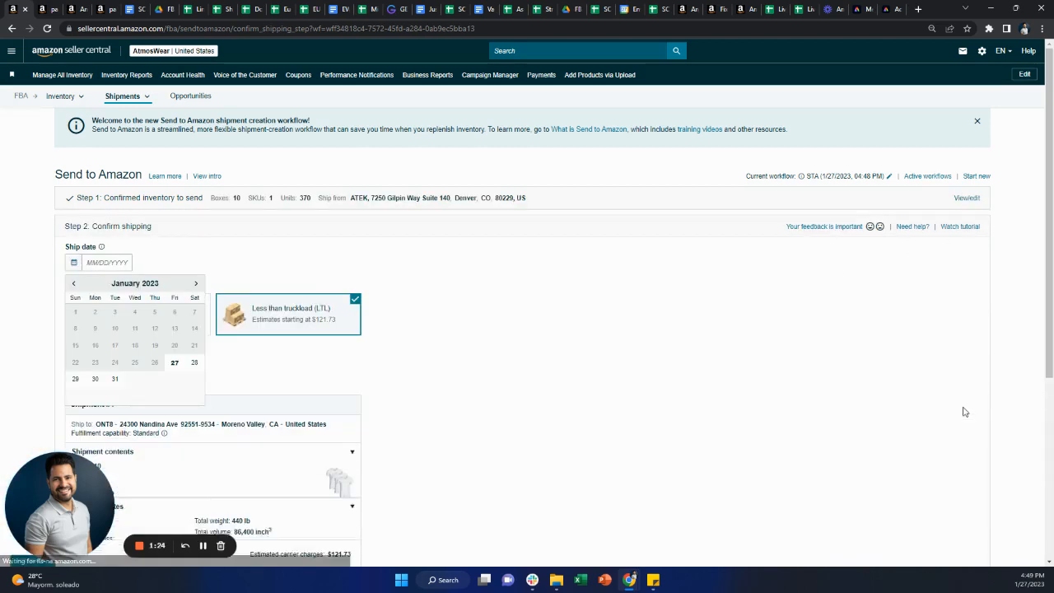
Step: Set the ship date to 1/30/2023 and confirm the shipping destinations for less than truckload (LTL) delivery
{"action": "left_click", "coordinate": [97, 383]}
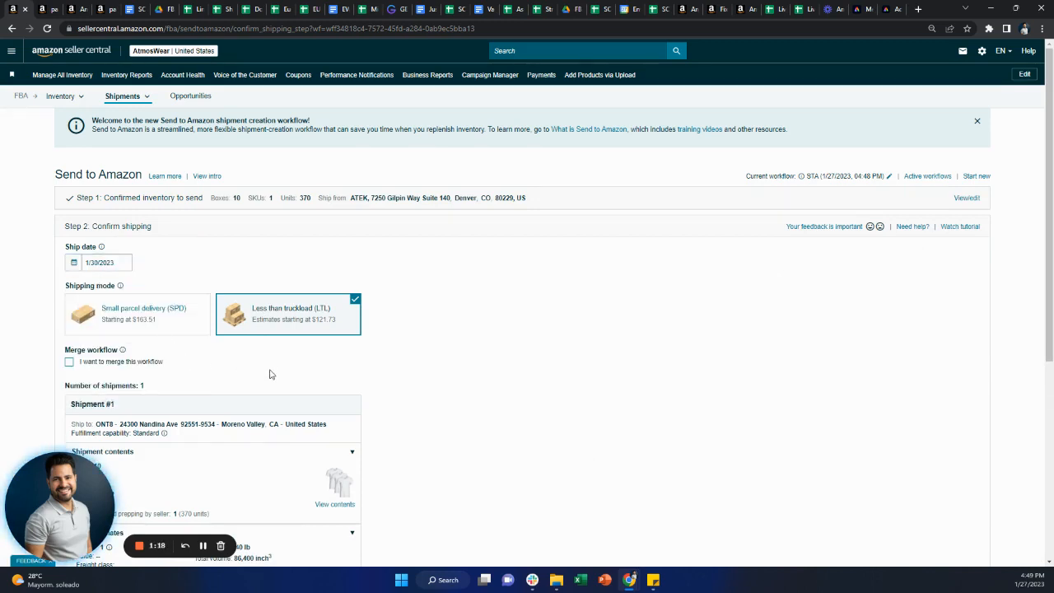
{"action": "scroll", "coordinate": [269, 375], "scroll_direction": "down", "scroll_amount": 3}
{"action": "scroll", "coordinate": [269, 375], "scroll_direction": "down", "scroll_amount": 2}
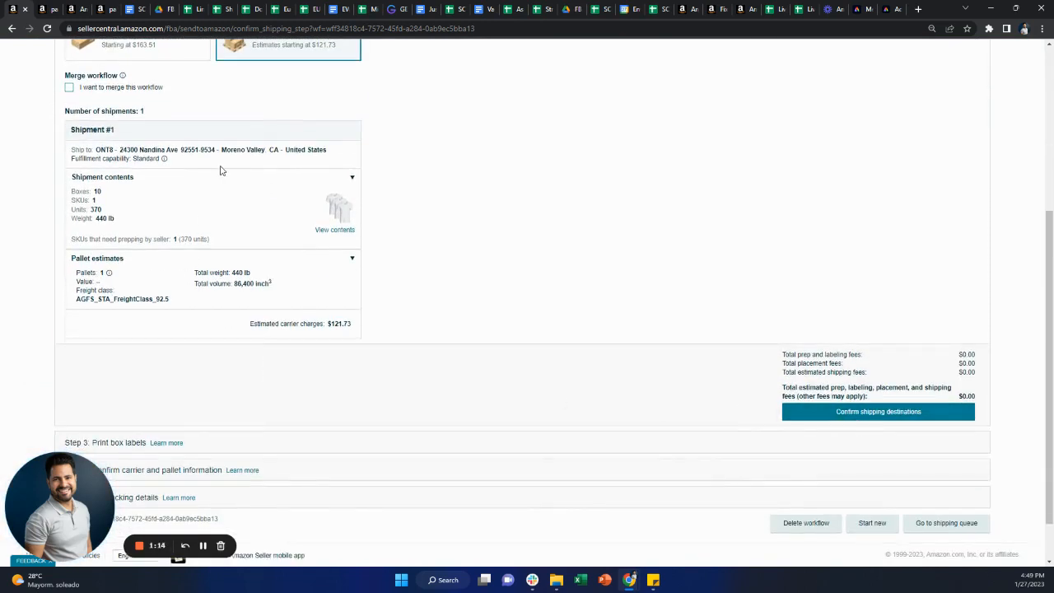
{"action": "left_click_drag", "start_coordinate": [97, 149], "coordinate": [341, 158]}
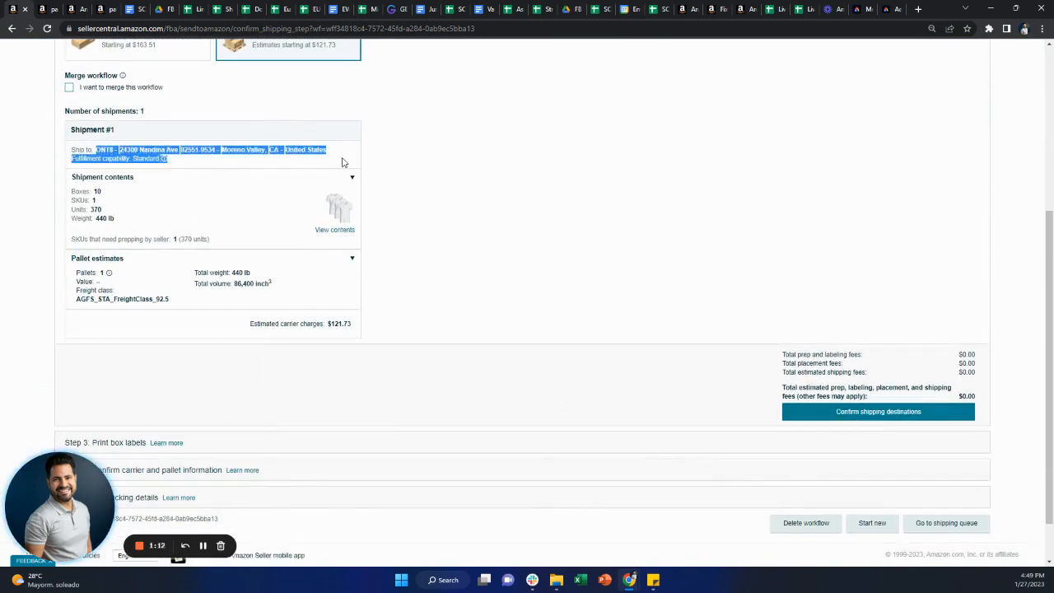
{"action": "left_click", "coordinate": [341, 158]}
{"action": "left_click", "coordinate": [826, 419]}
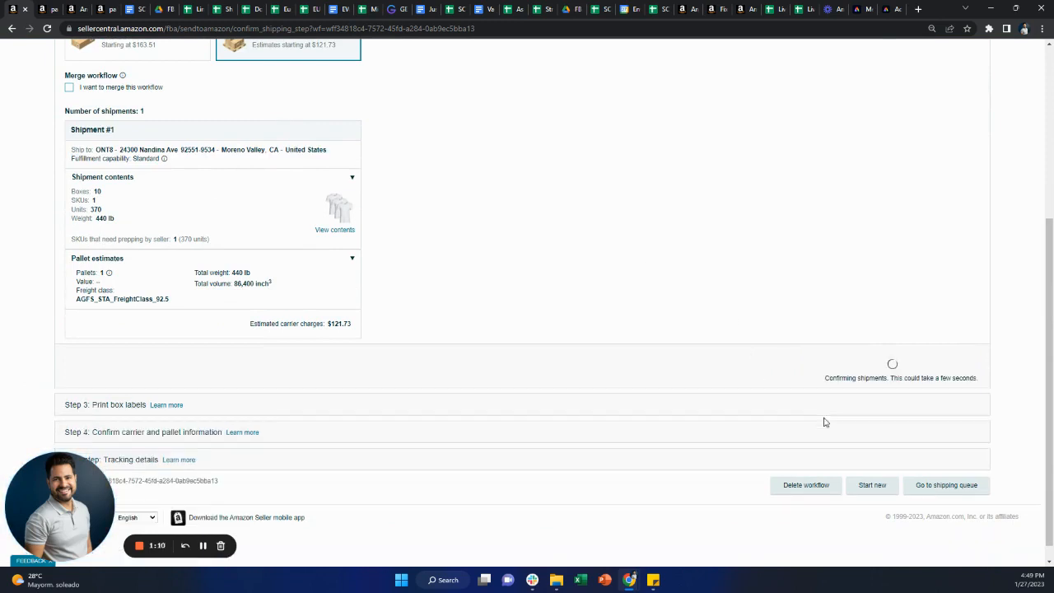
{"action": "scroll", "coordinate": [651, 341], "scroll_direction": "up", "scroll_amount": 1}
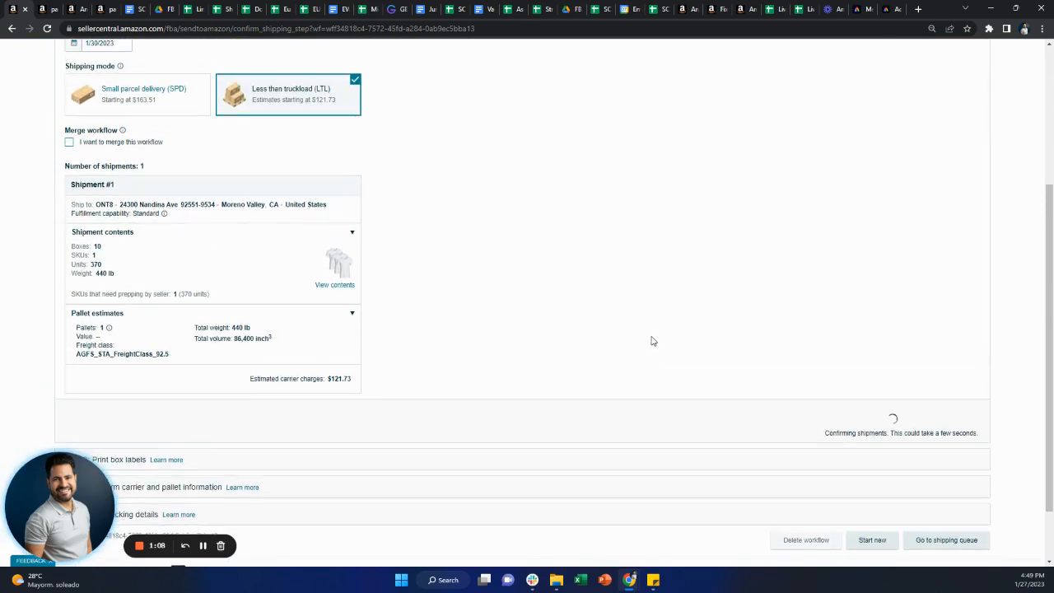
{"action": "scroll", "coordinate": [650, 341], "scroll_direction": "down", "scroll_amount": 1}
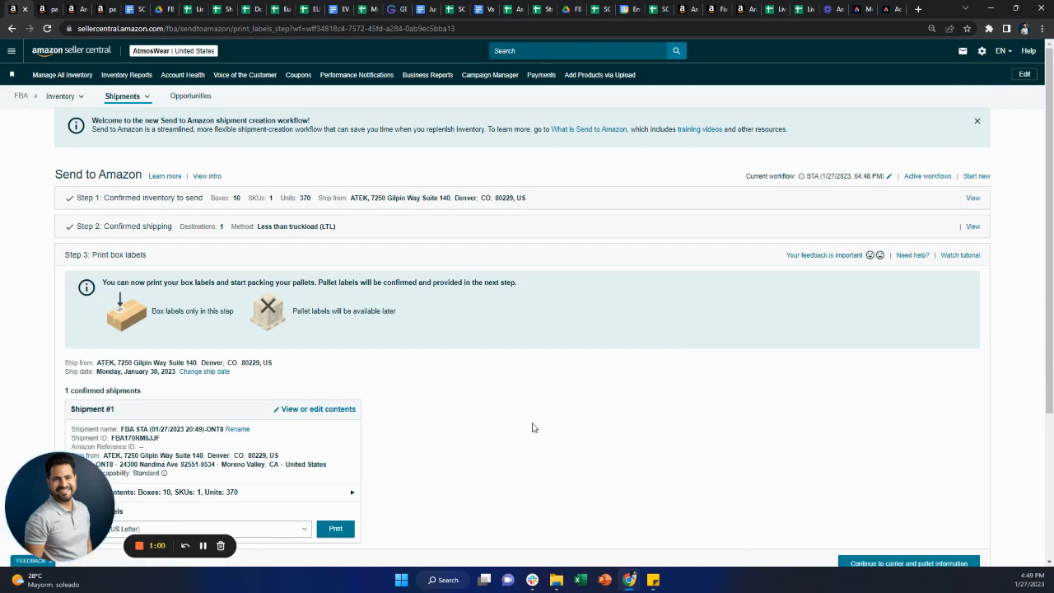
Step: Continue past the box labels to the carrier and pallet information and select the first saved contact for the shipment
{"action": "scroll", "coordinate": [532, 428], "scroll_direction": "down", "scroll_amount": 3}
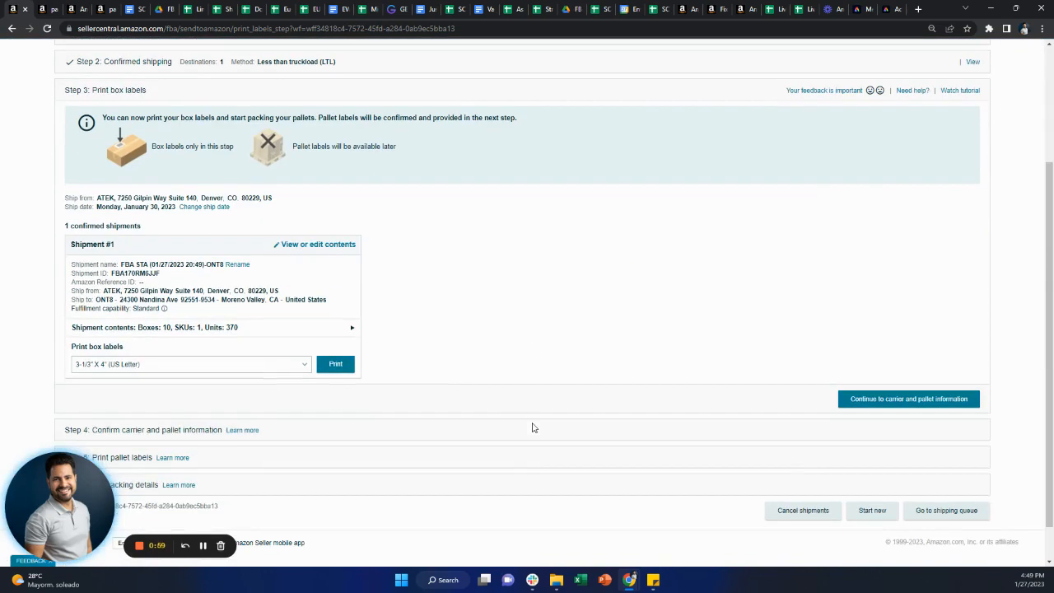
{"action": "left_click", "coordinate": [878, 401]}
{"action": "scroll", "coordinate": [602, 433], "scroll_direction": "down", "scroll_amount": 3}
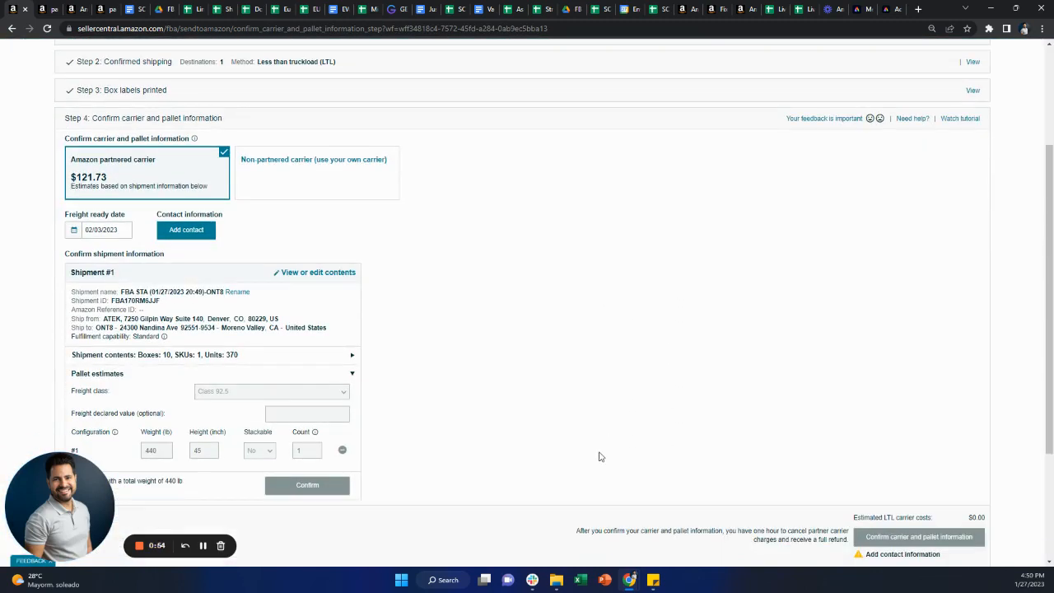
{"action": "scroll", "coordinate": [502, 404], "scroll_direction": "down", "scroll_amount": 1}
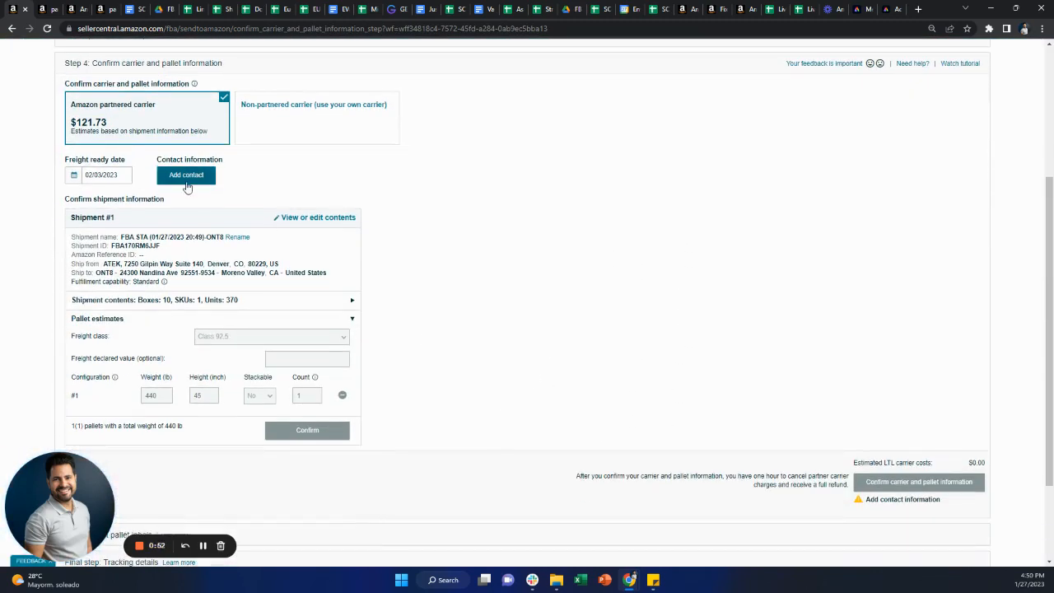
{"action": "left_click", "coordinate": [186, 176]}
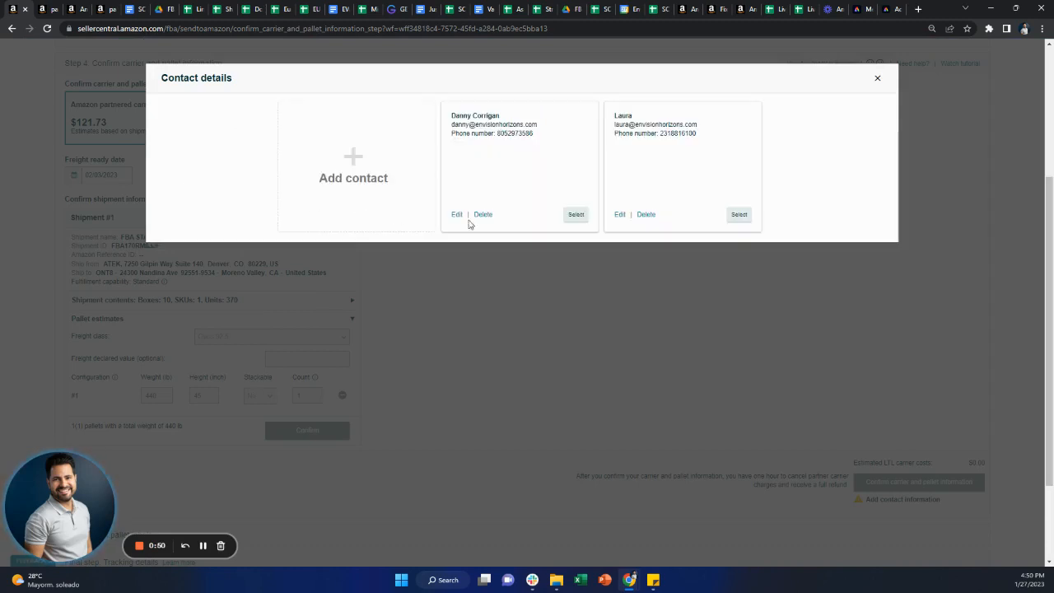
{"action": "left_click", "coordinate": [575, 216]}
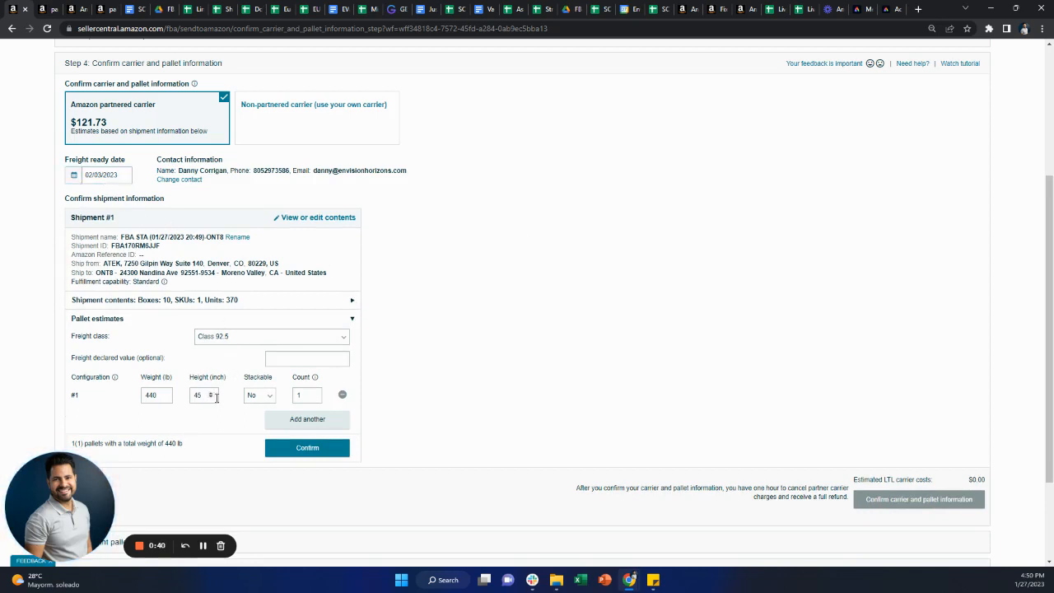
Step: Confirm the pallet estimates for Shipment #1 and accept the carrier and pallet information with the Amazon partnered carrier
{"action": "scroll", "coordinate": [255, 395], "scroll_direction": "down", "scroll_amount": 1}
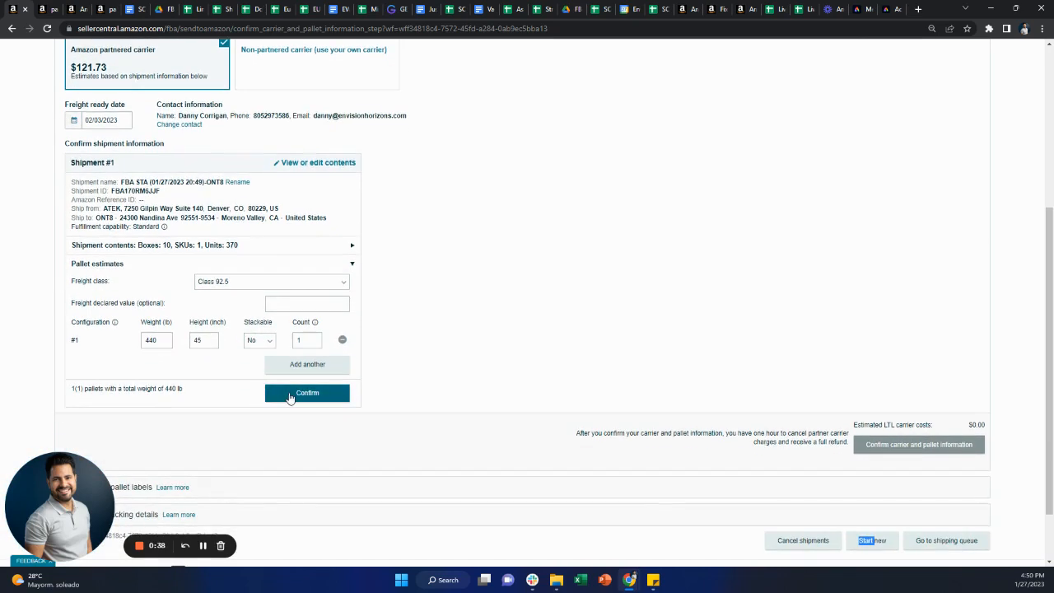
{"action": "left_click", "coordinate": [292, 394]}
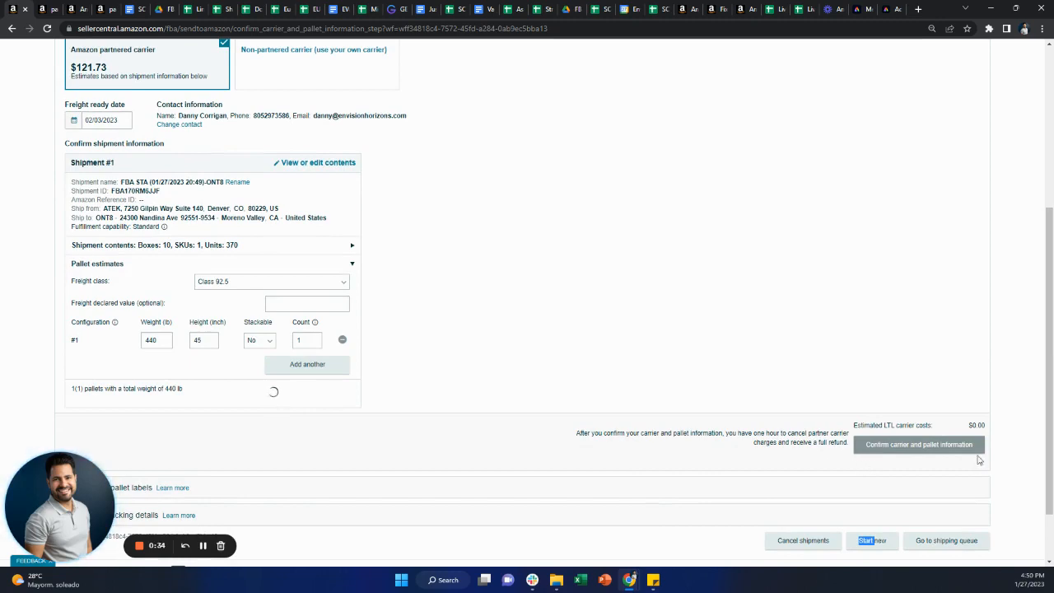
{"action": "left_click", "coordinate": [892, 443]}
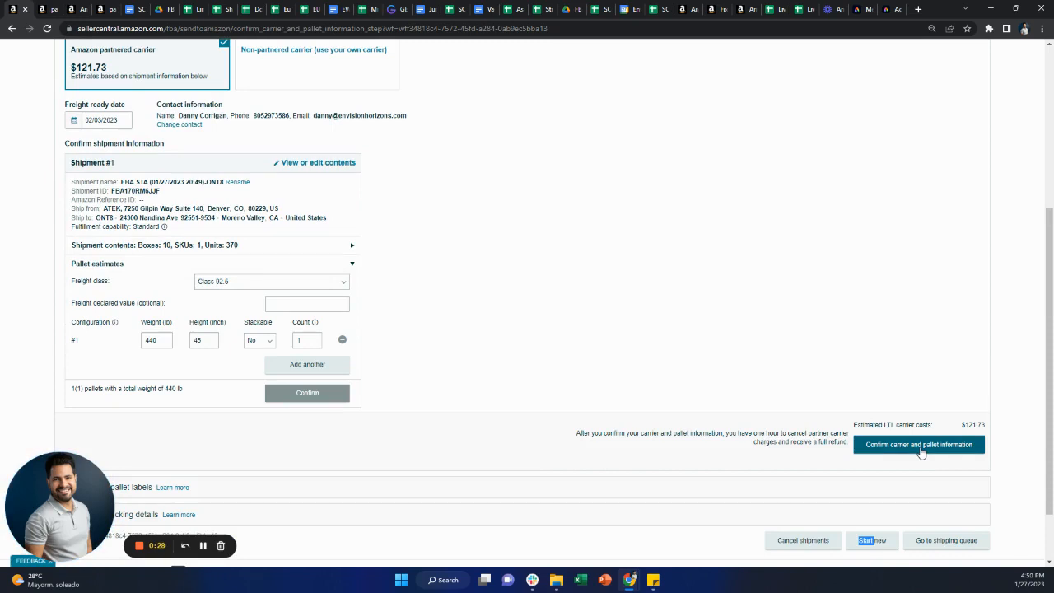
{"action": "left_click", "coordinate": [920, 450]}
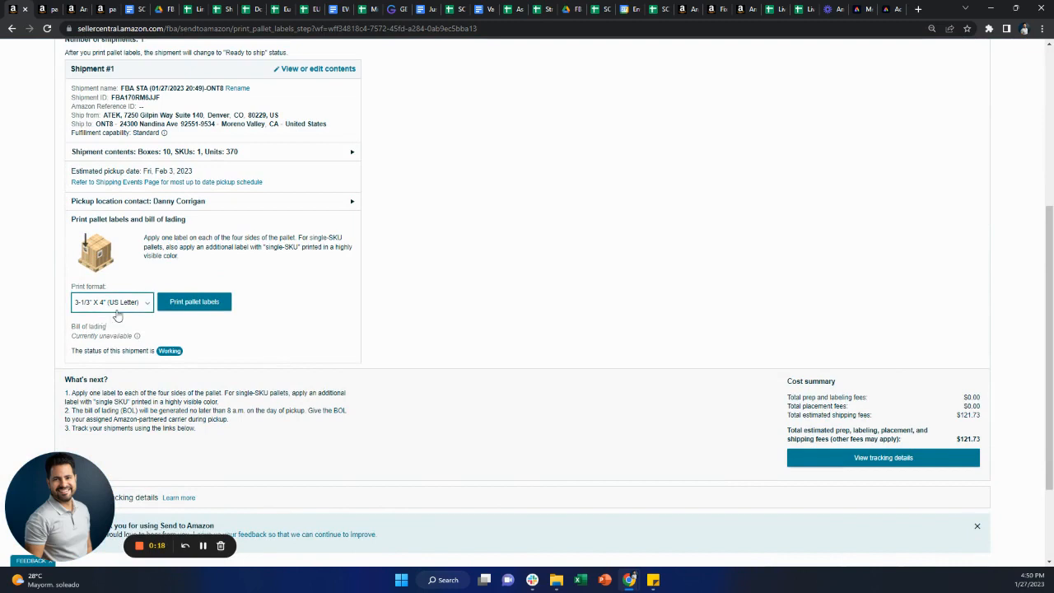
Step: Review the available pallet label print formats, the bill of lading section and the cost summary for Shipment #1
{"action": "left_click", "coordinate": [141, 312]}
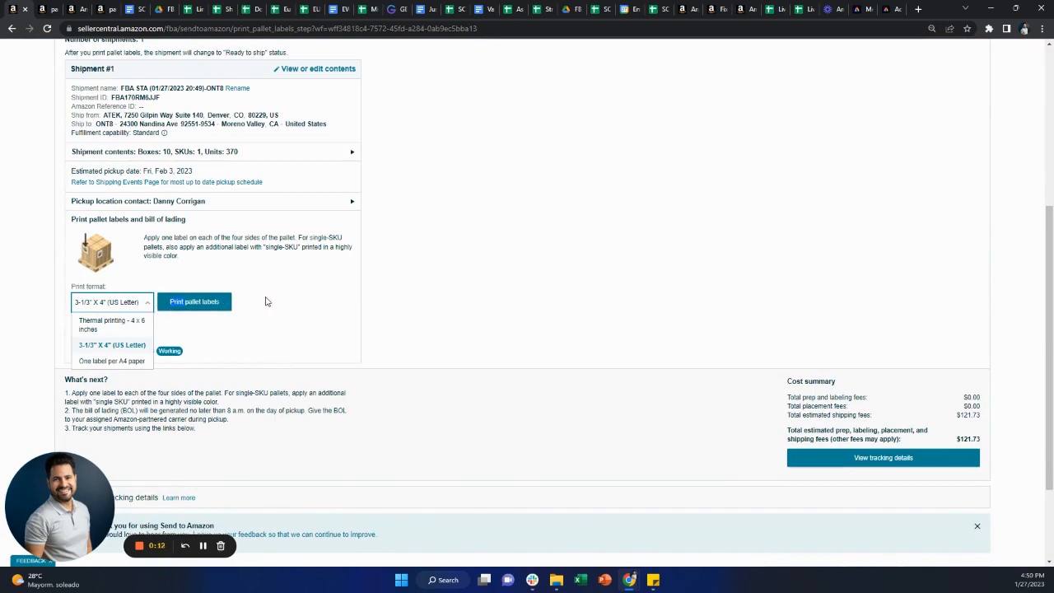
{"action": "left_click", "coordinate": [365, 334]}
{"action": "scroll", "coordinate": [371, 339], "scroll_direction": "down", "scroll_amount": 2}
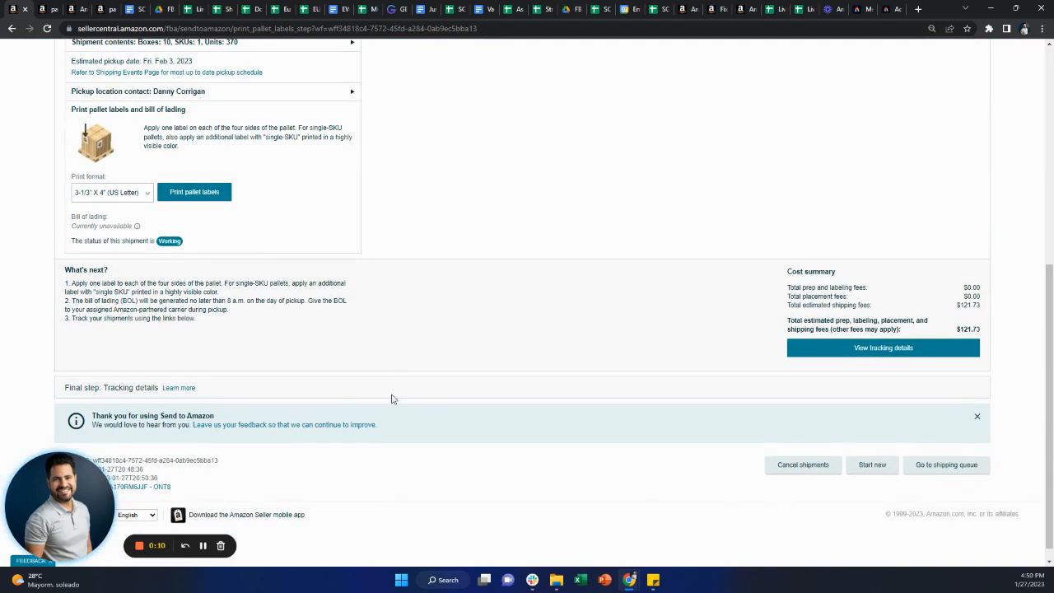
{"action": "scroll", "coordinate": [464, 399], "scroll_direction": "up", "scroll_amount": 2}
{"action": "scroll", "coordinate": [463, 398], "scroll_direction": "up", "scroll_amount": 1}
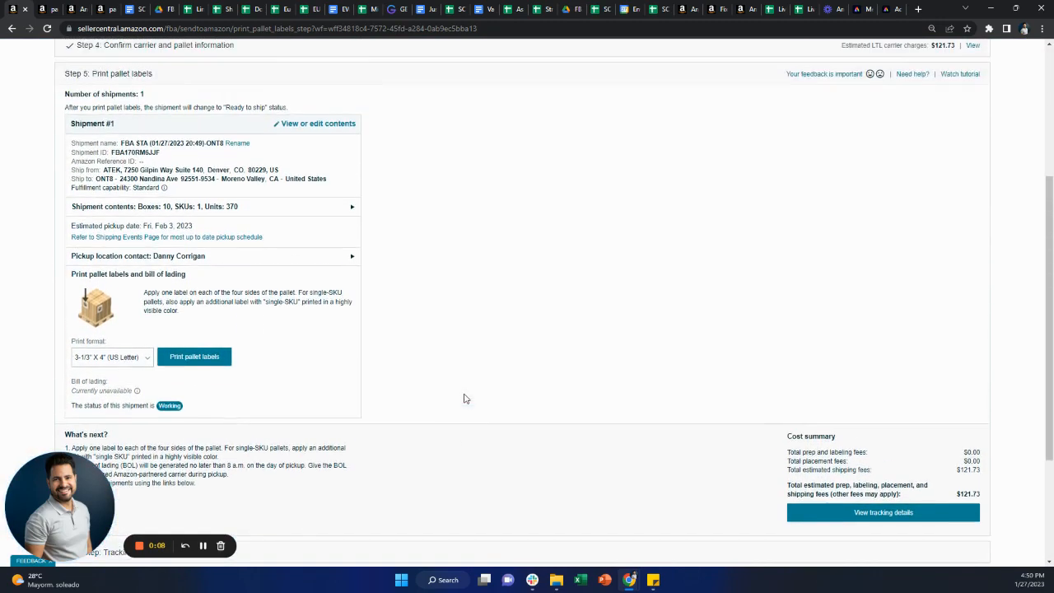
{"action": "scroll", "coordinate": [464, 398], "scroll_direction": "up", "scroll_amount": 1}
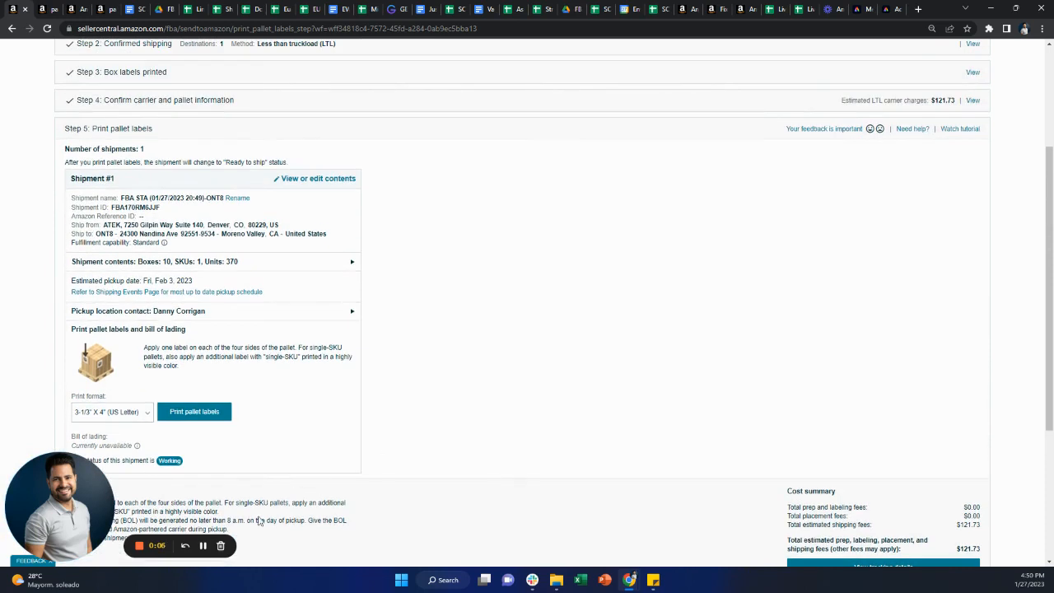